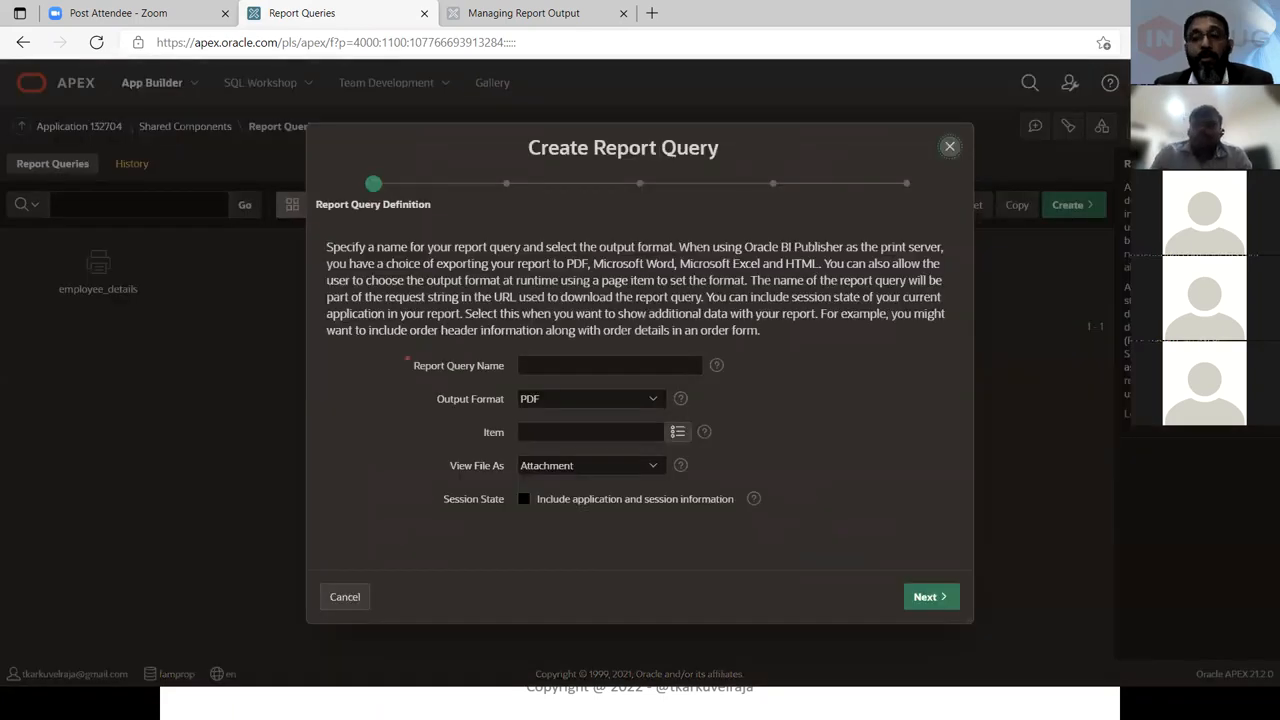
key(alt+Tab)
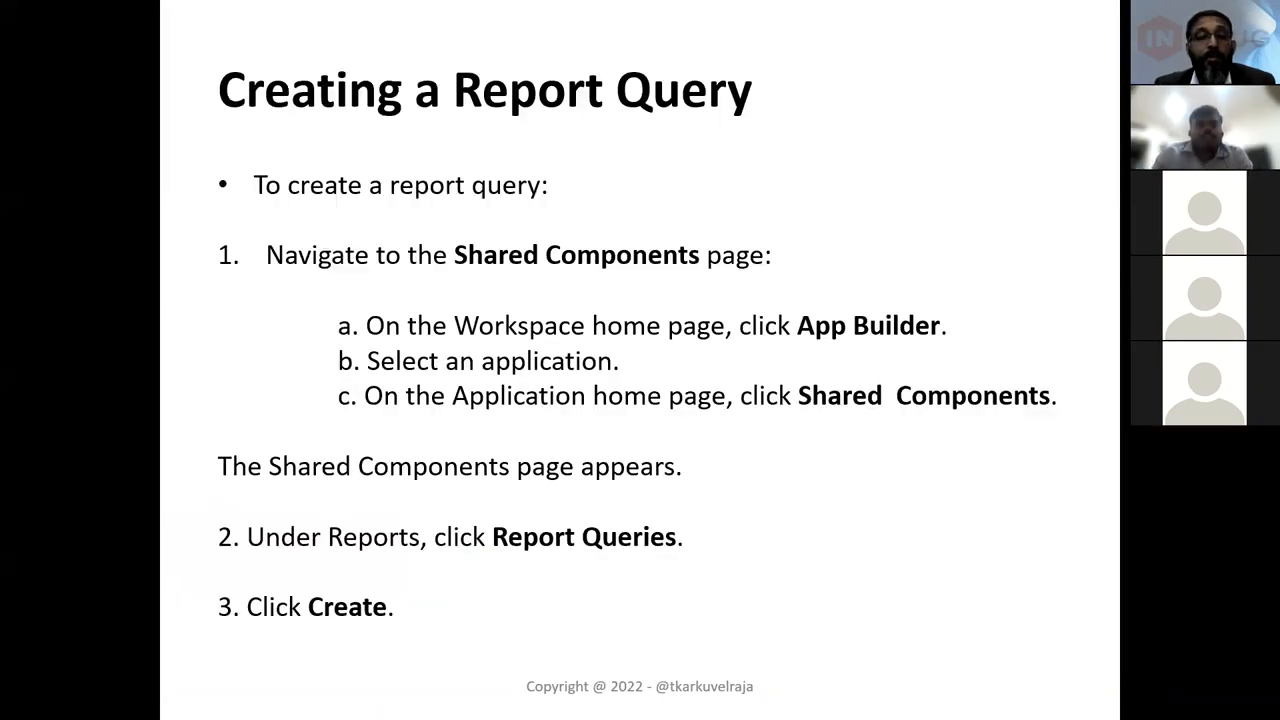
key(Right)
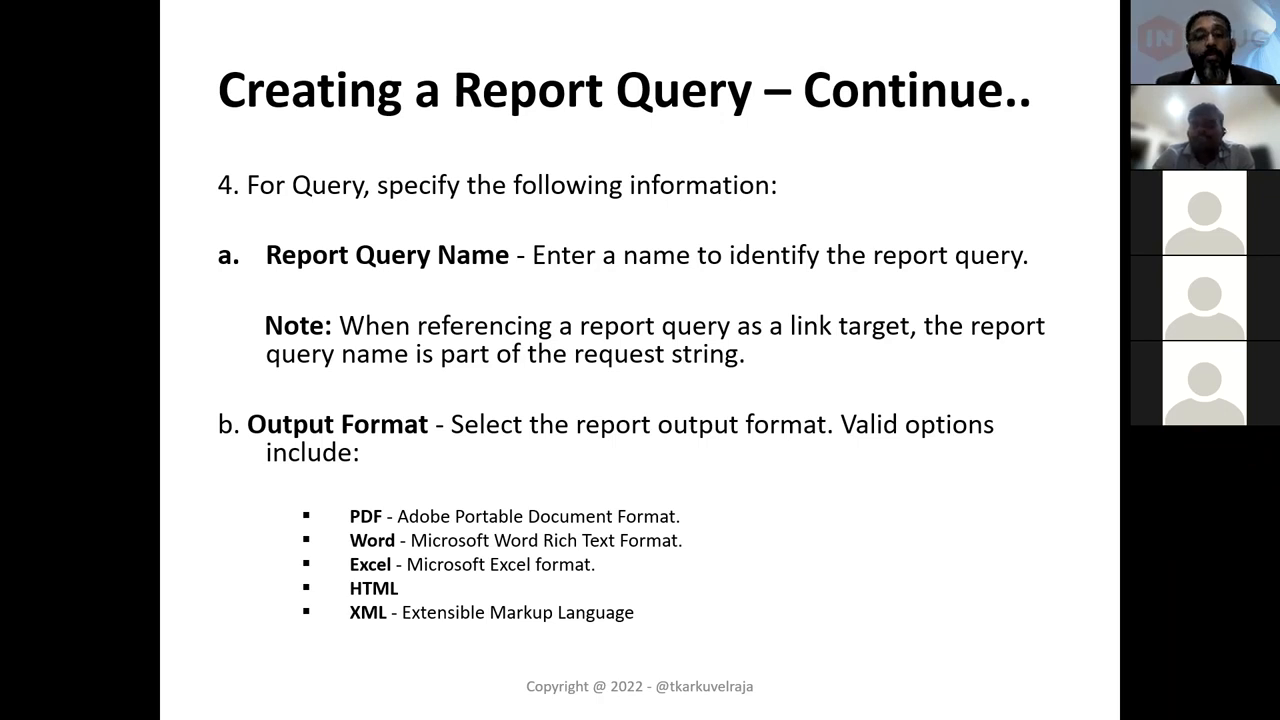
key(Right)
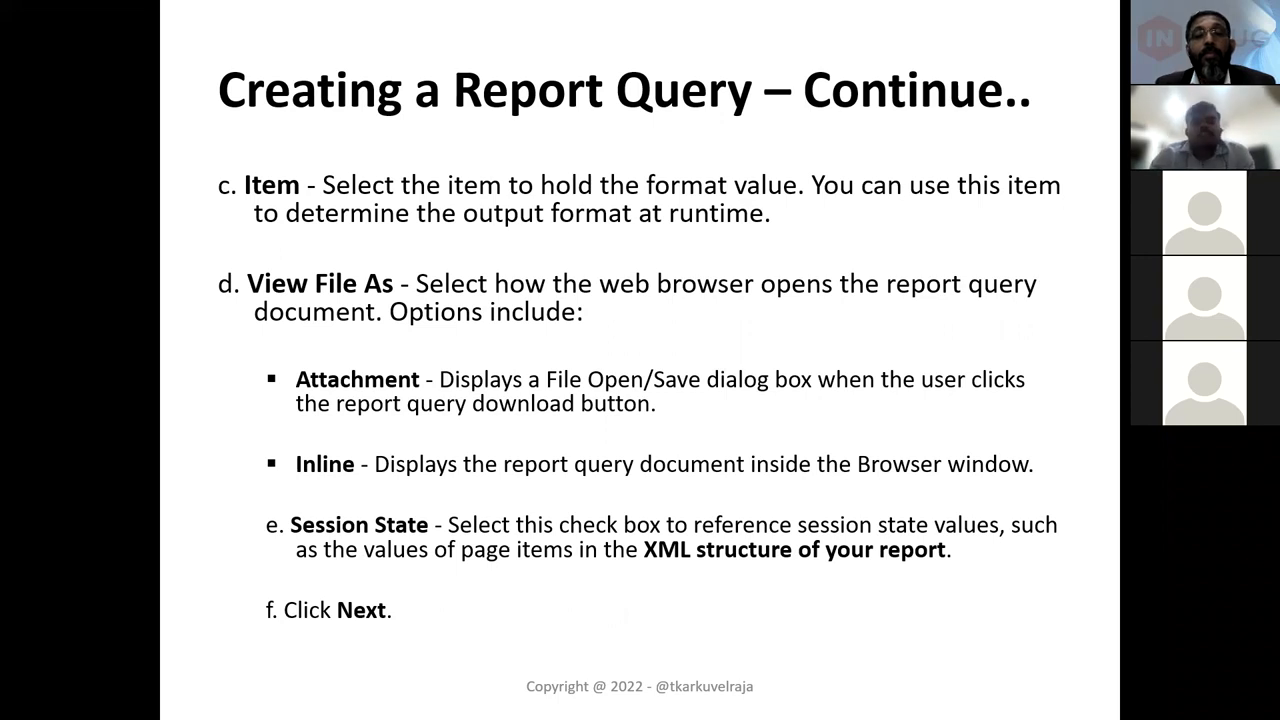
key(alt+Tab)
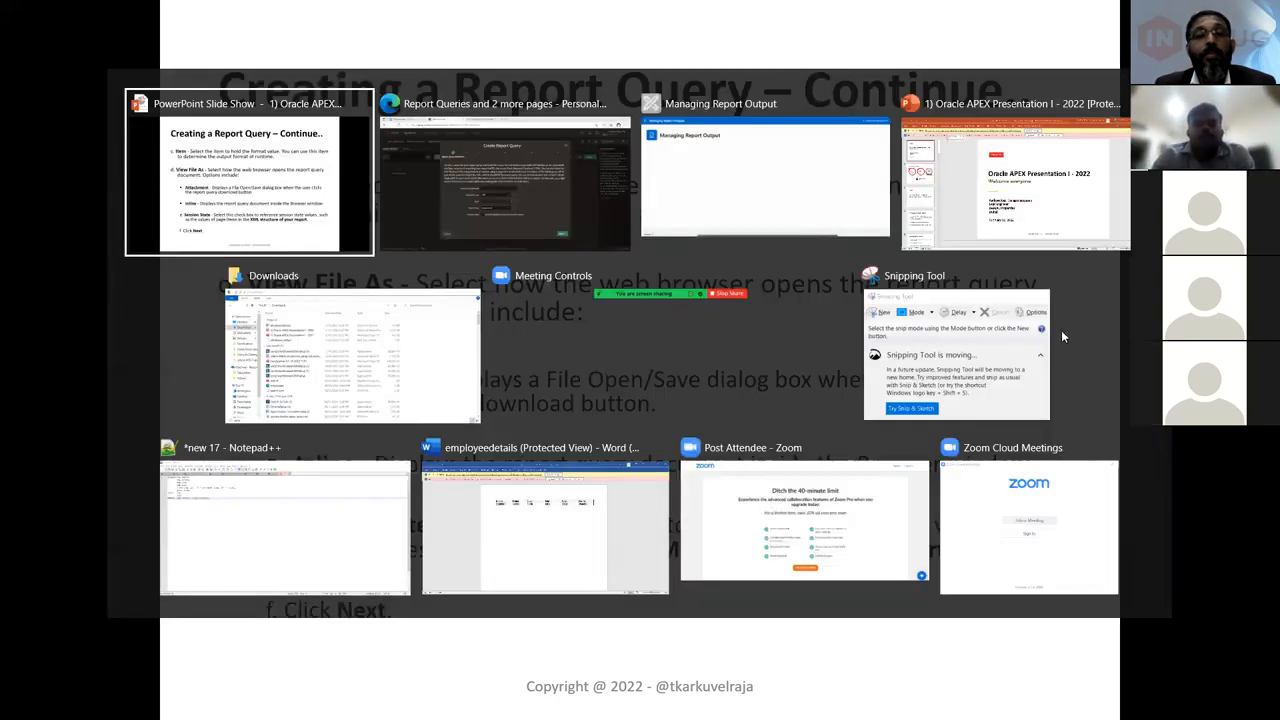
key(Escape)
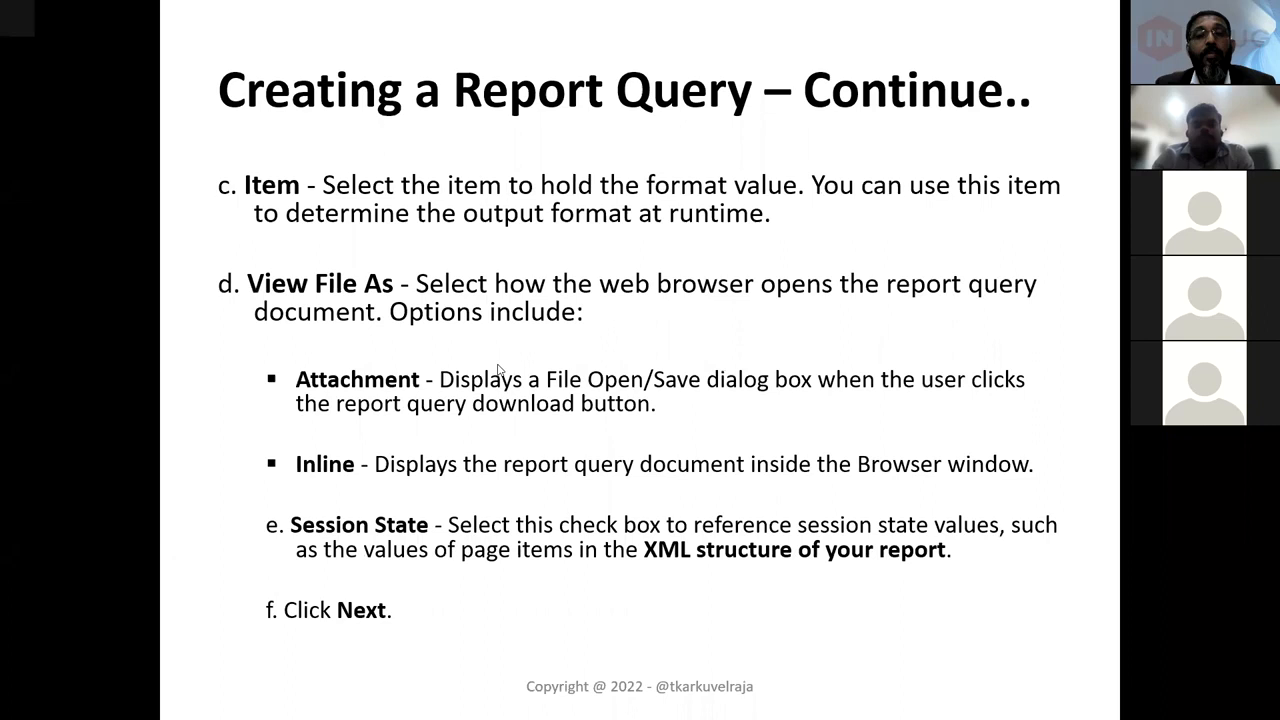
key(alt+Tab)
click(535, 368)
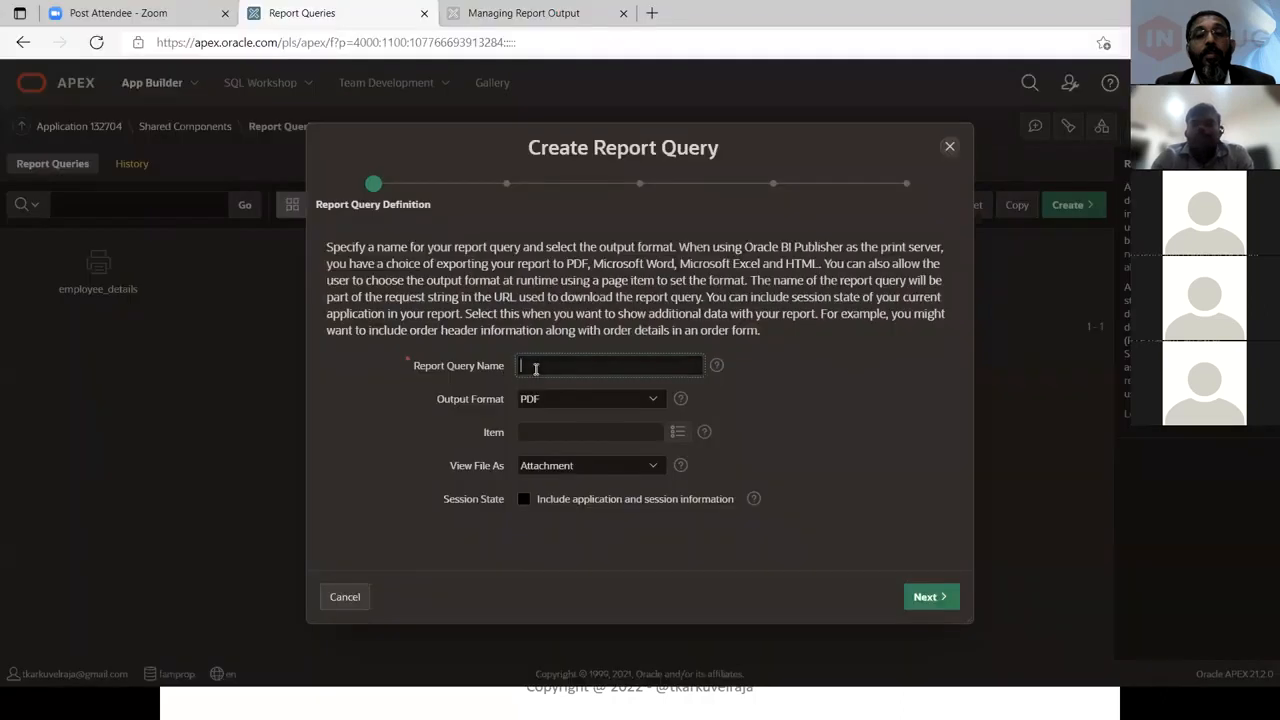
double_click(535, 368)
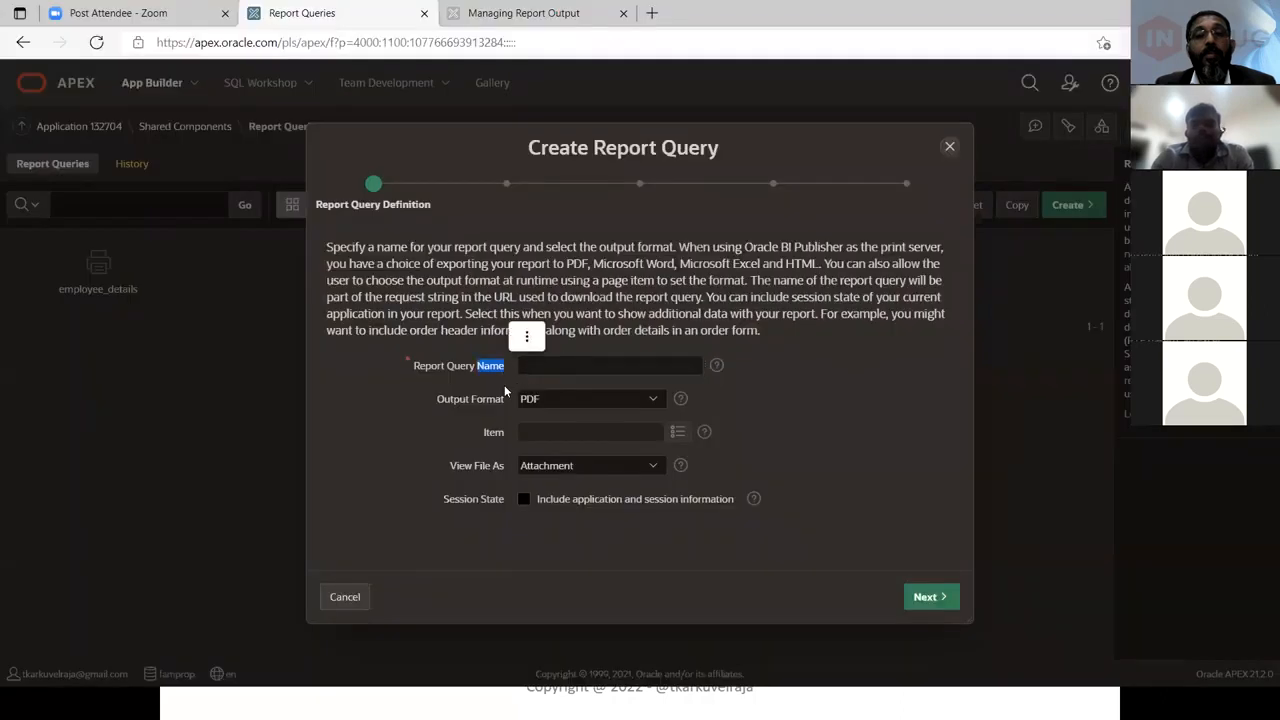
click(538, 369)
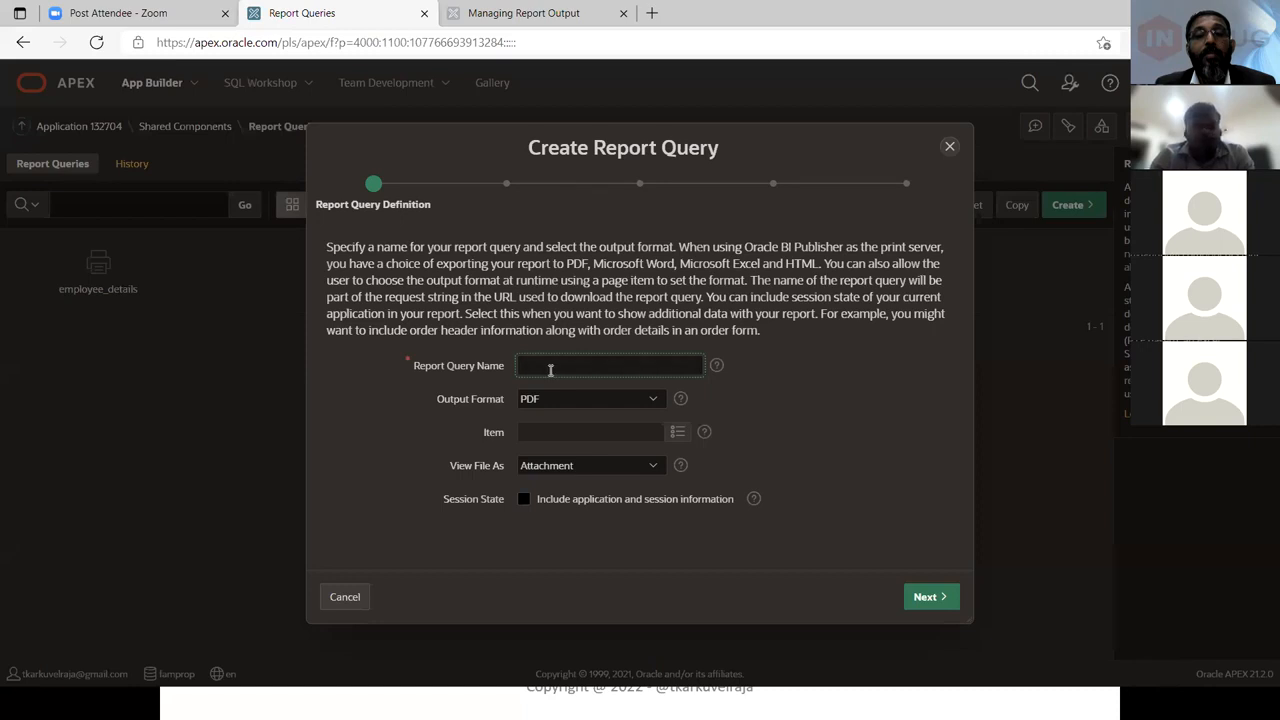
double_click(493, 400)
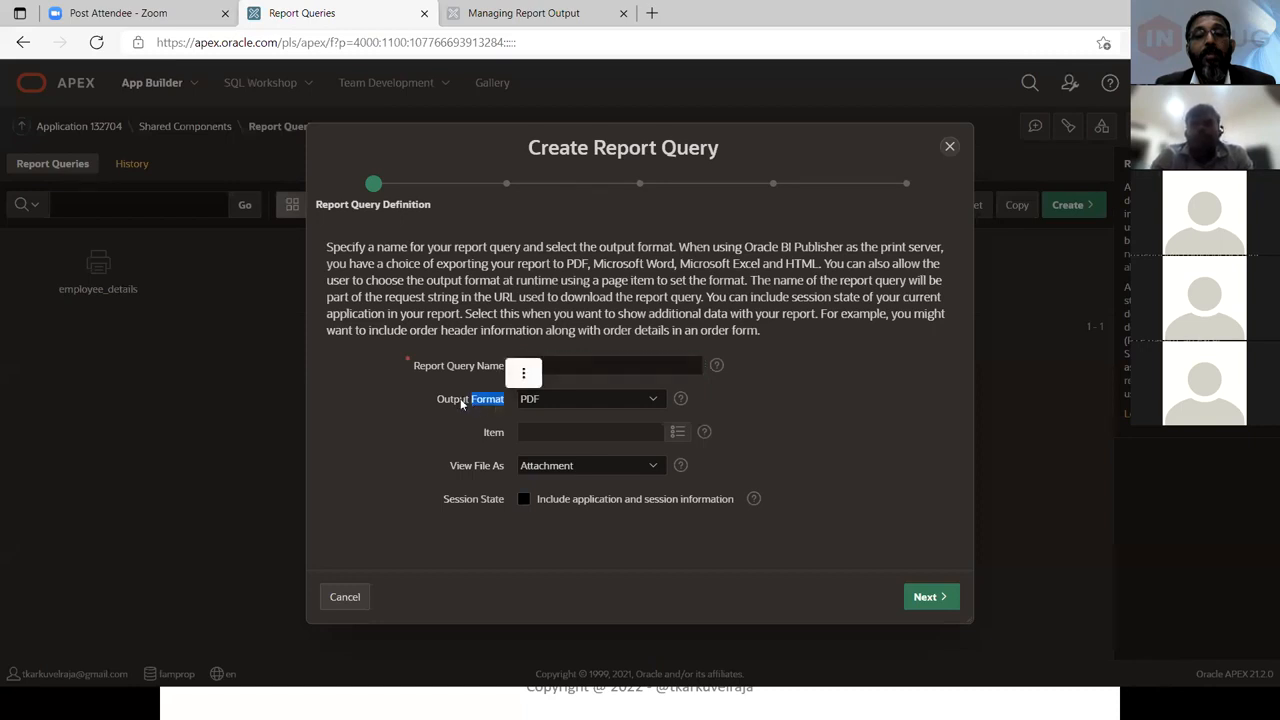
click(460, 398)
Set the output format to Derive from Item and browse the list of available page items
click(542, 404)
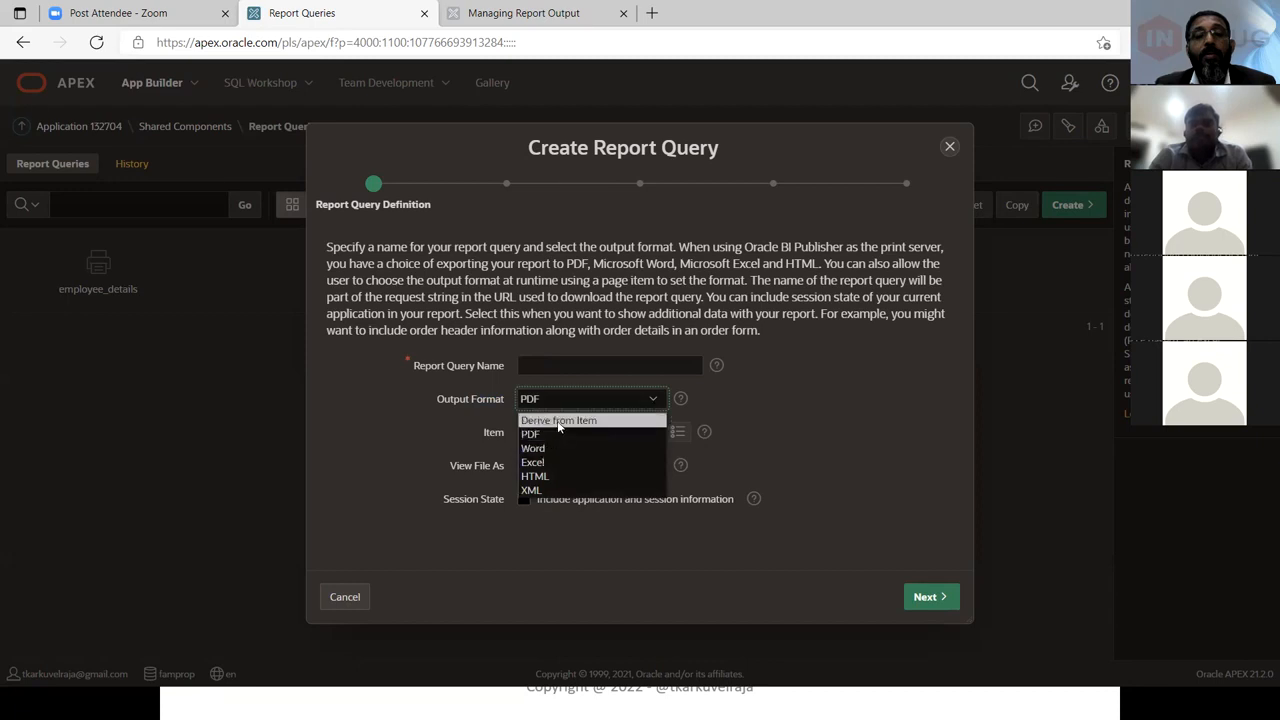
click(558, 423)
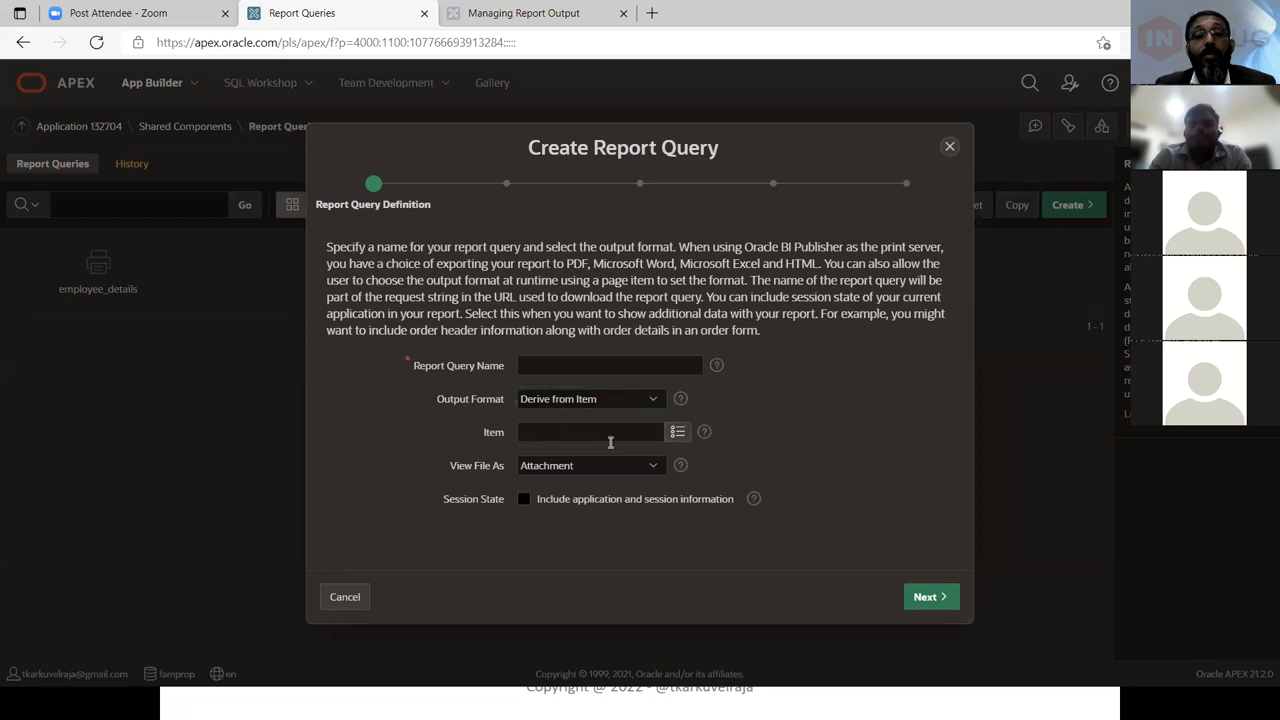
click(672, 434)
click(676, 432)
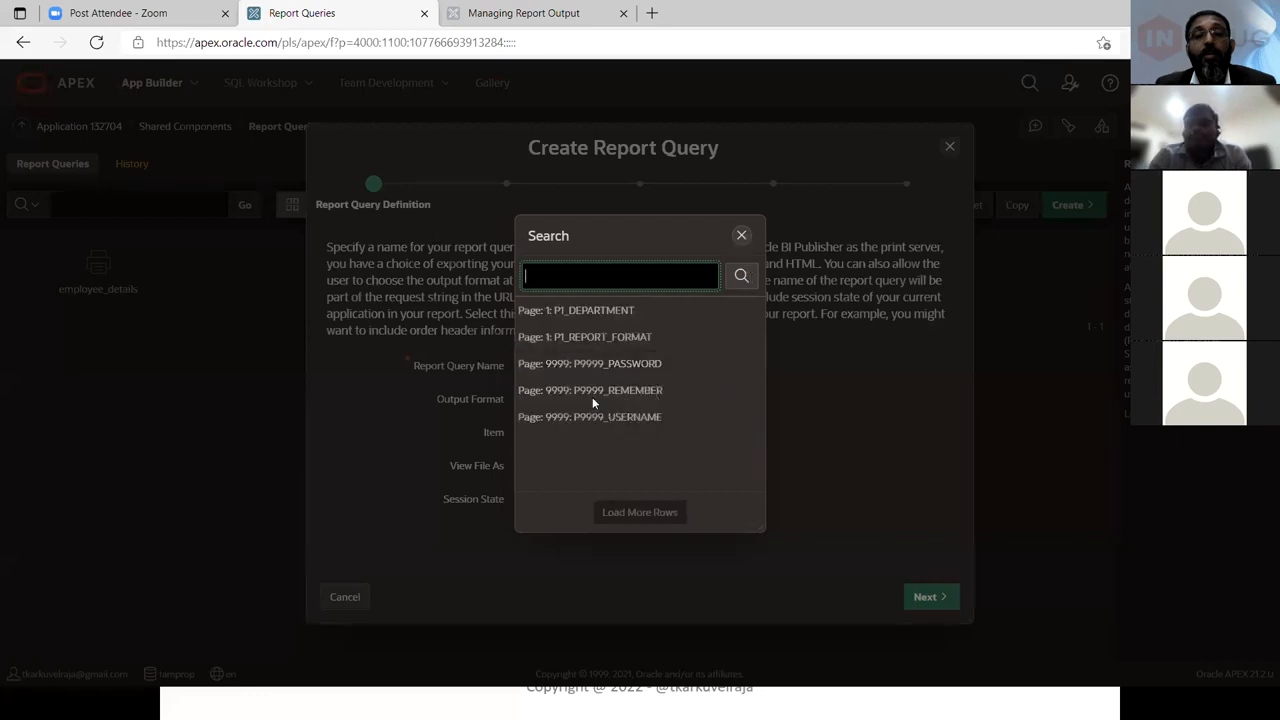
key(Escape)
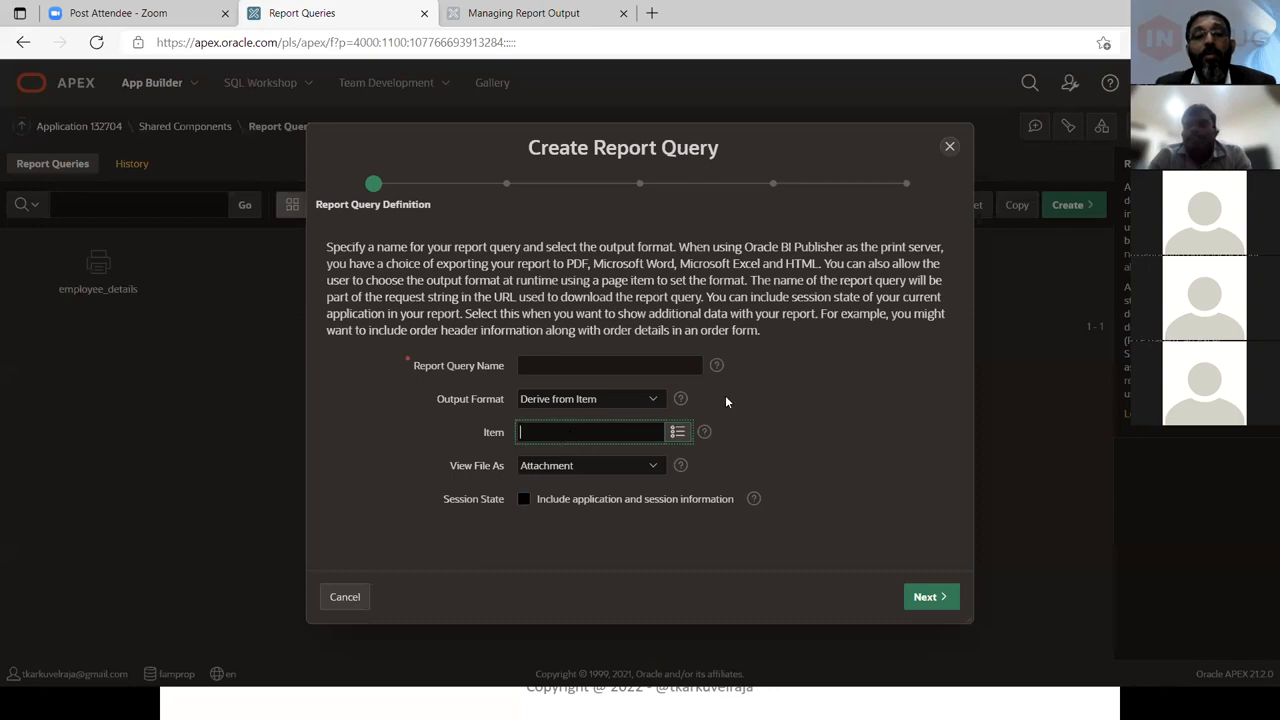
click(616, 474)
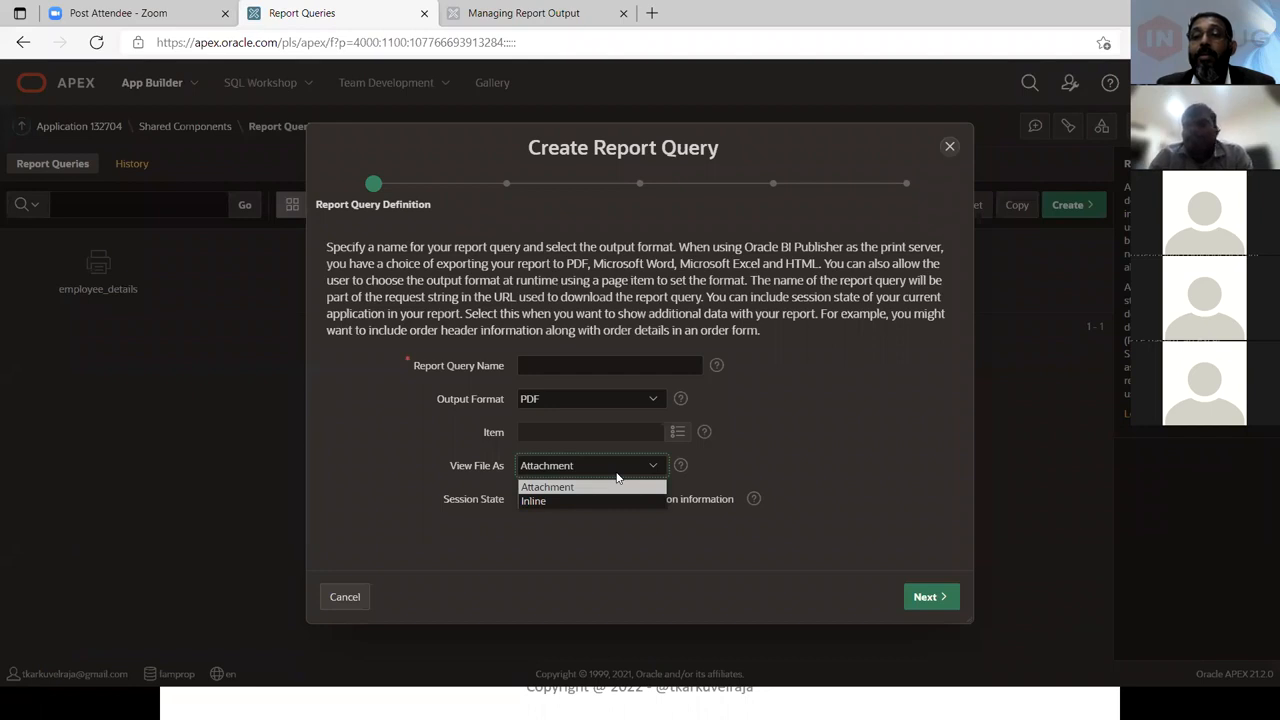
key(Down)
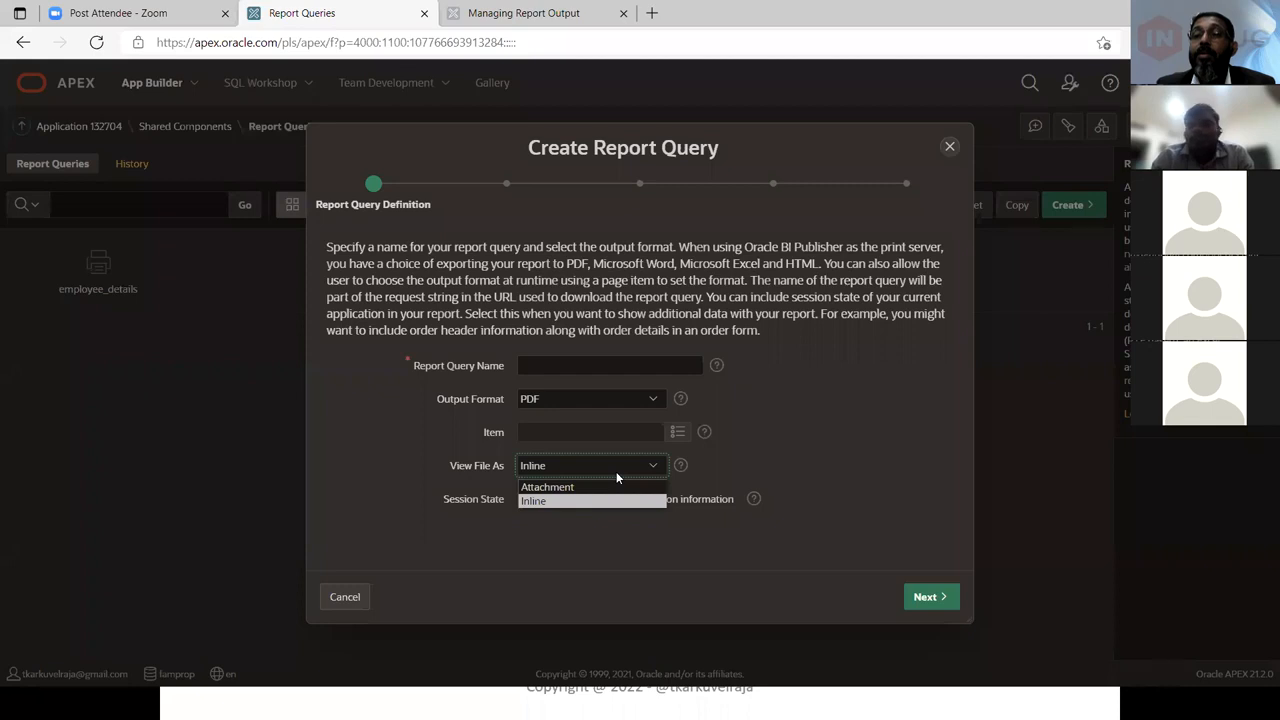
key(Up)
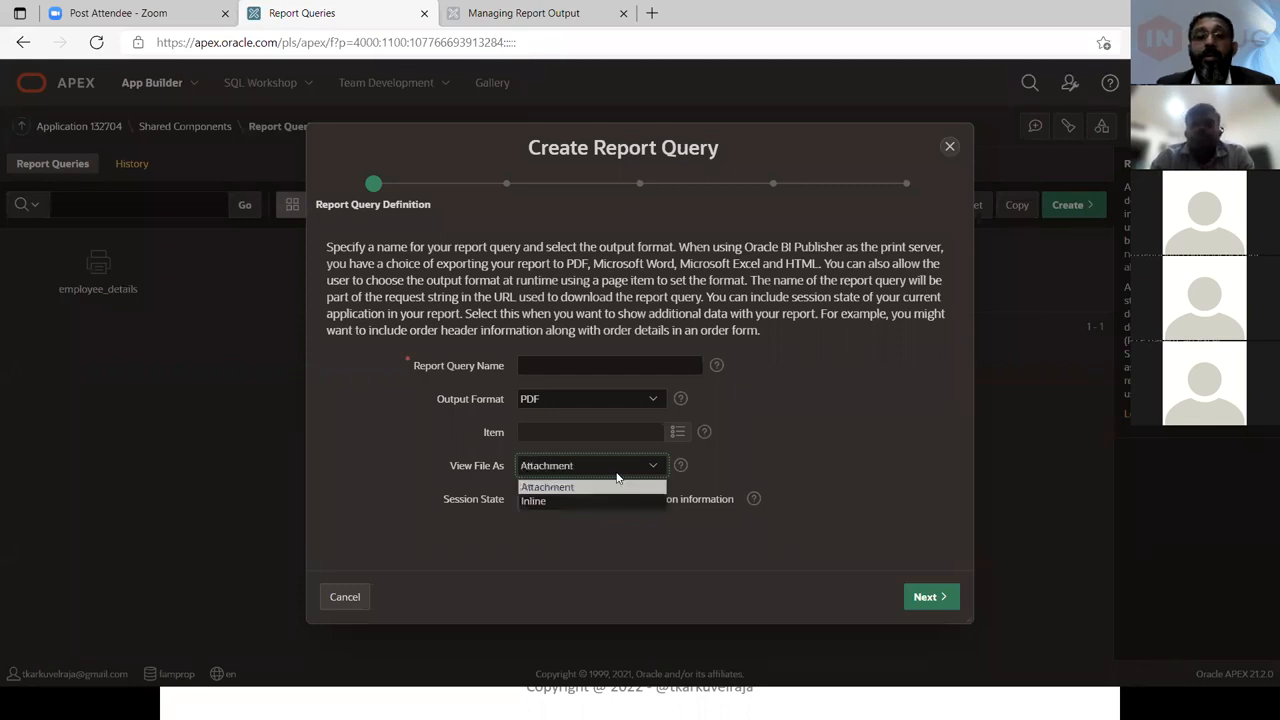
key(Down)
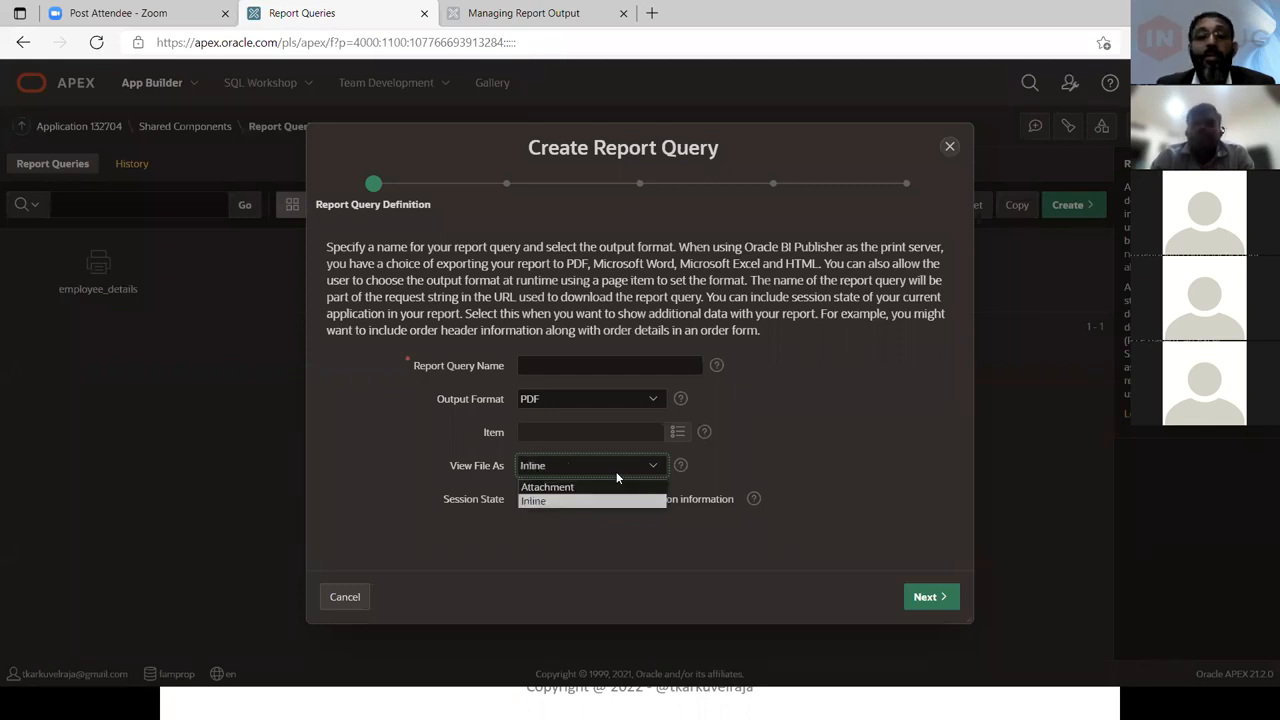
key(Up)
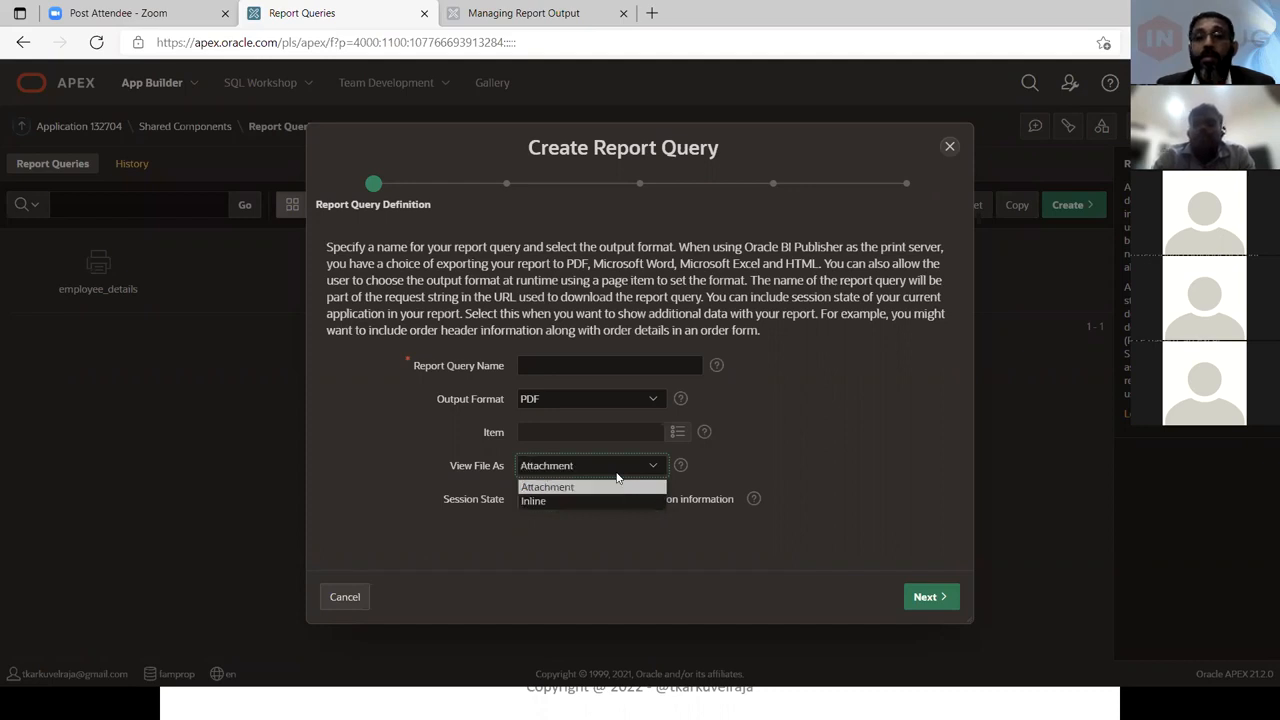
click(617, 479)
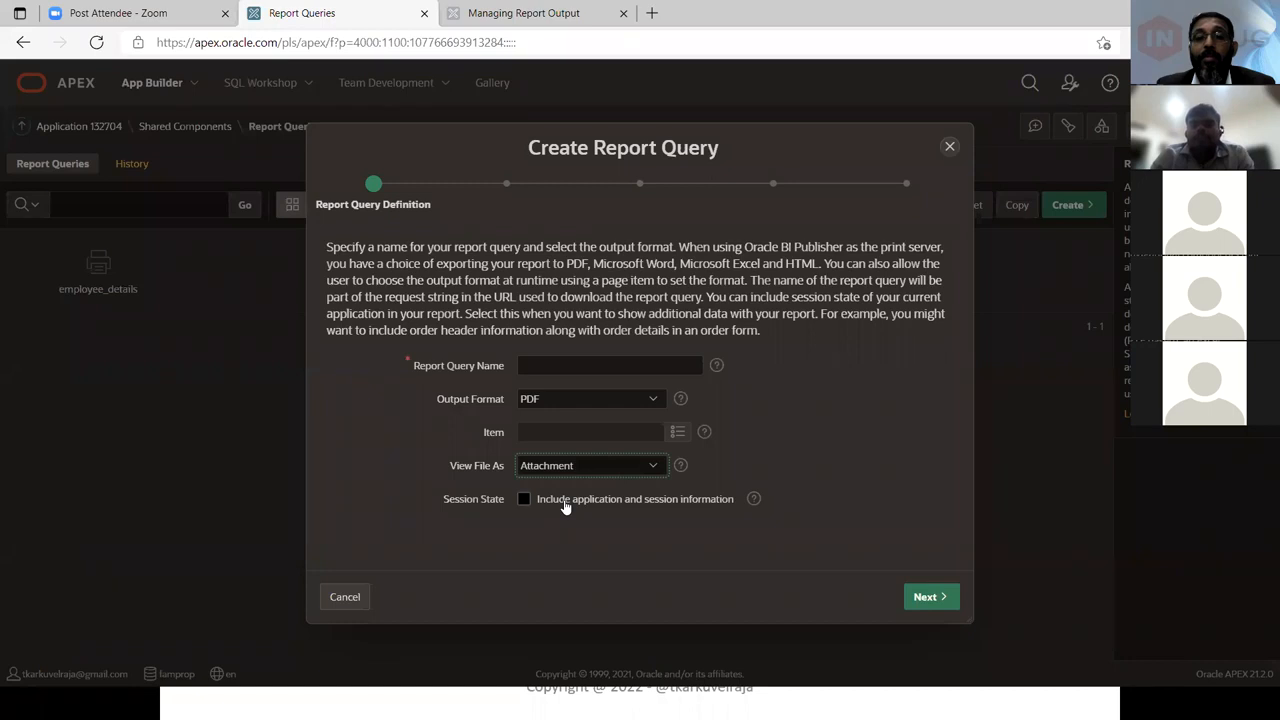
Turn on Include application and session information to show the item selection fields, then turn it off again
click(640, 496)
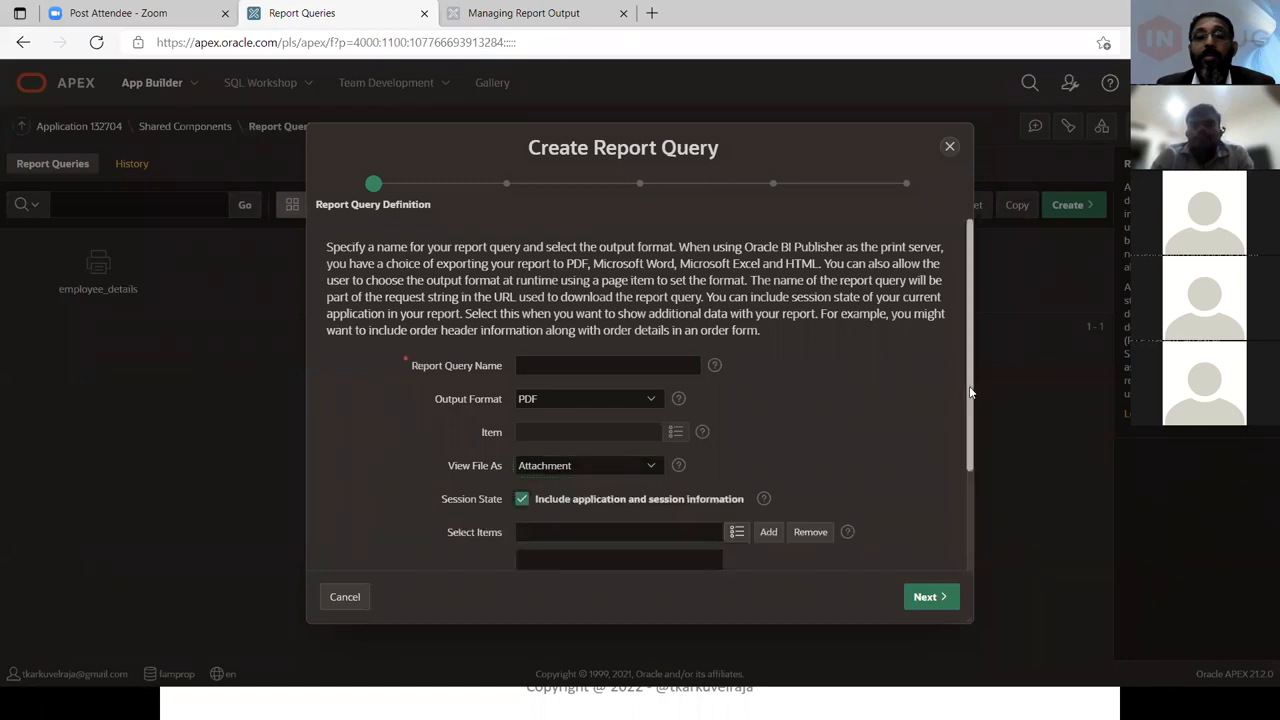
scroll(968, 465, down, 1)
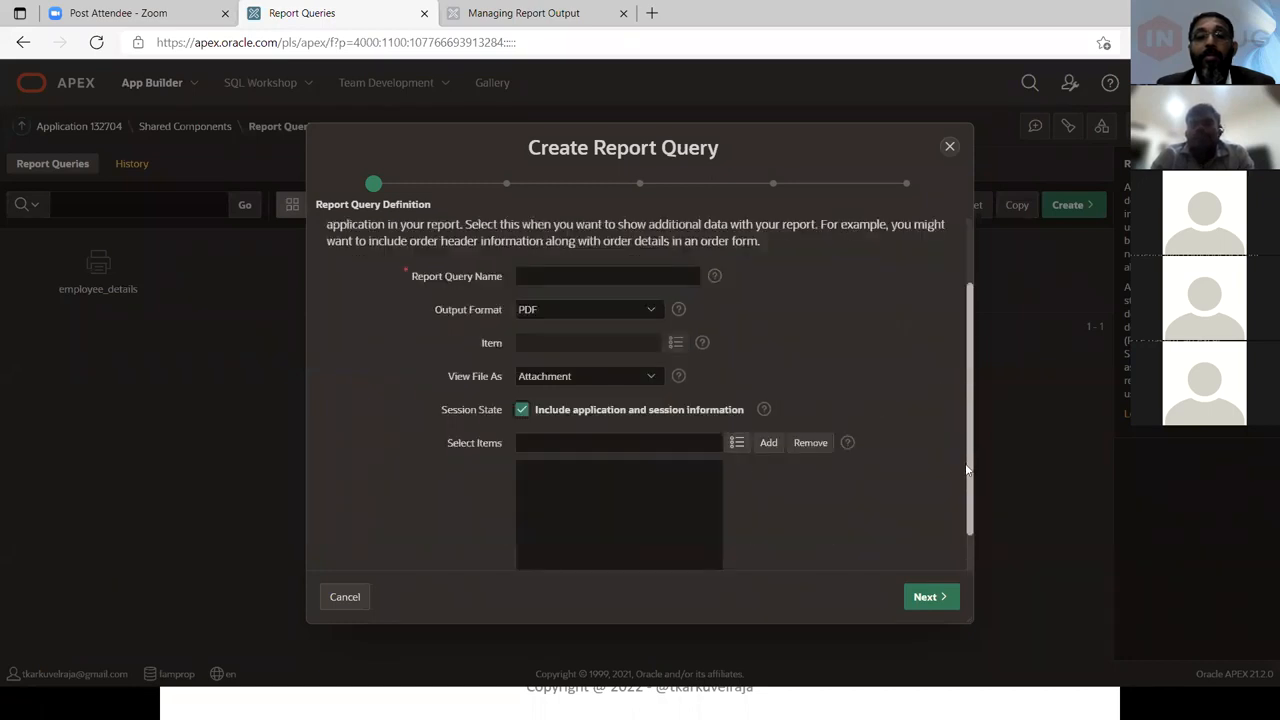
scroll(968, 470, down, 1)
scroll(967, 470, down, 1)
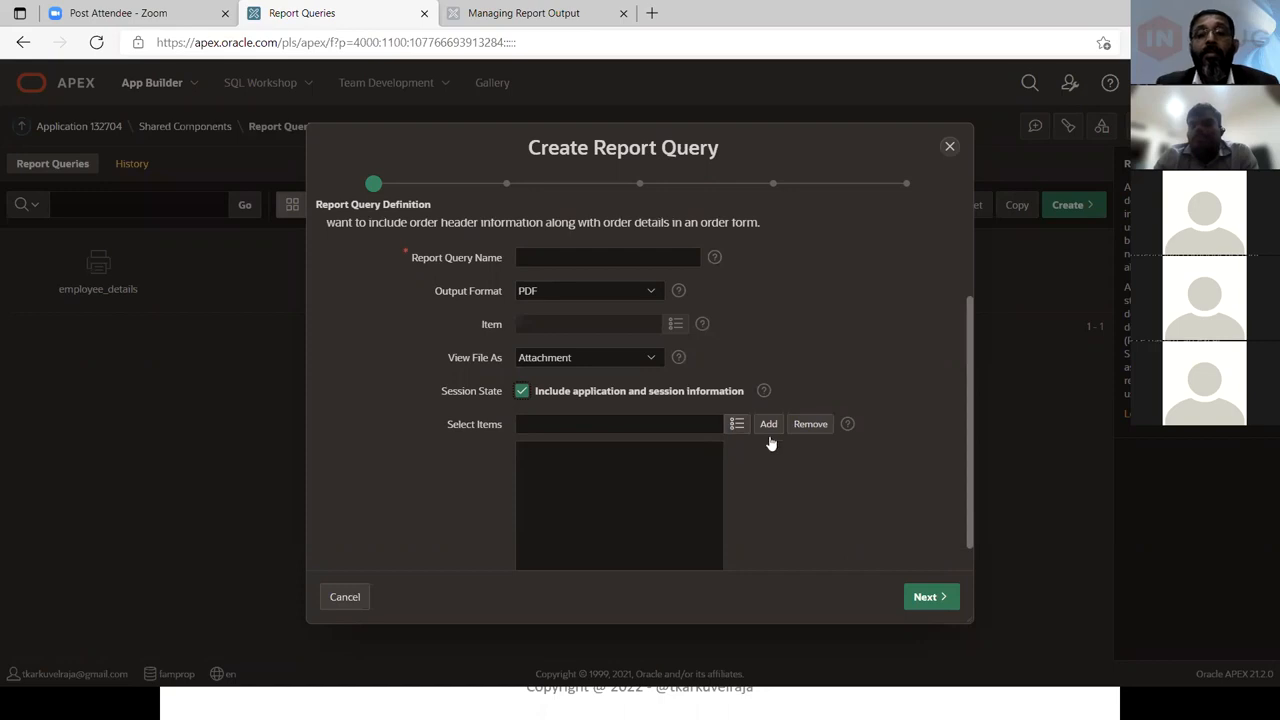
click(604, 394)
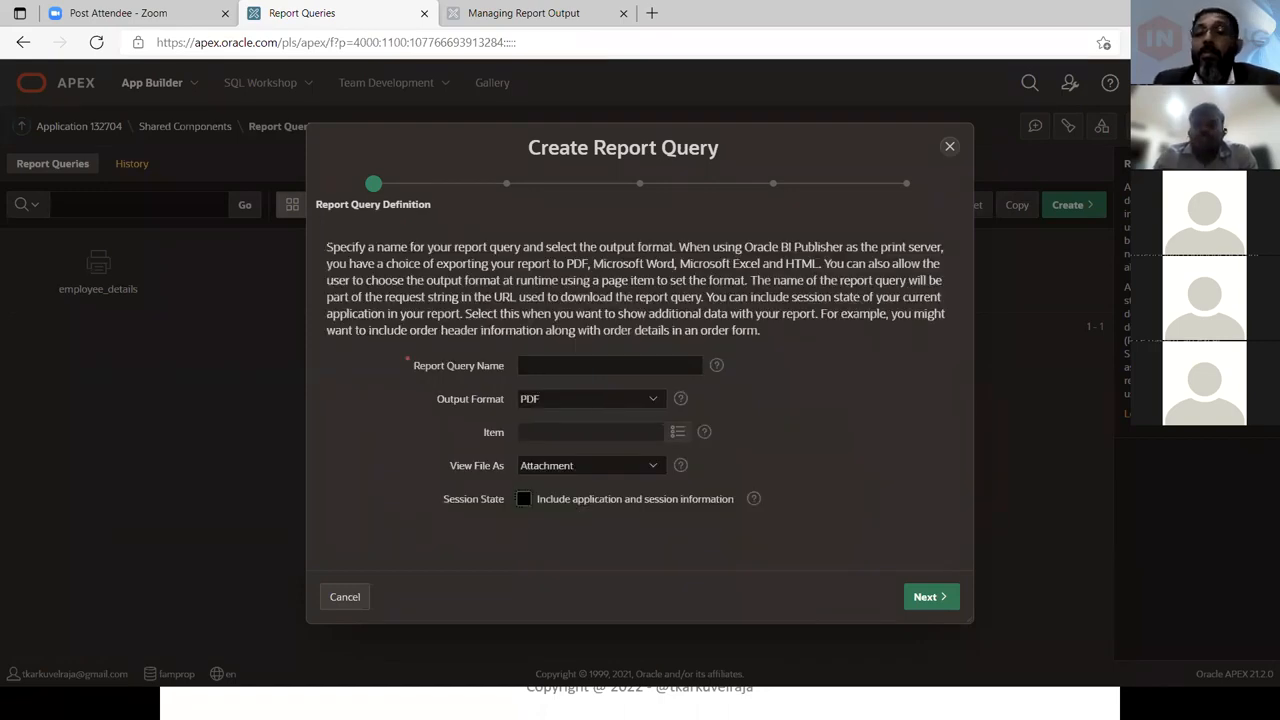
key(alt+Tab)
key(Right)
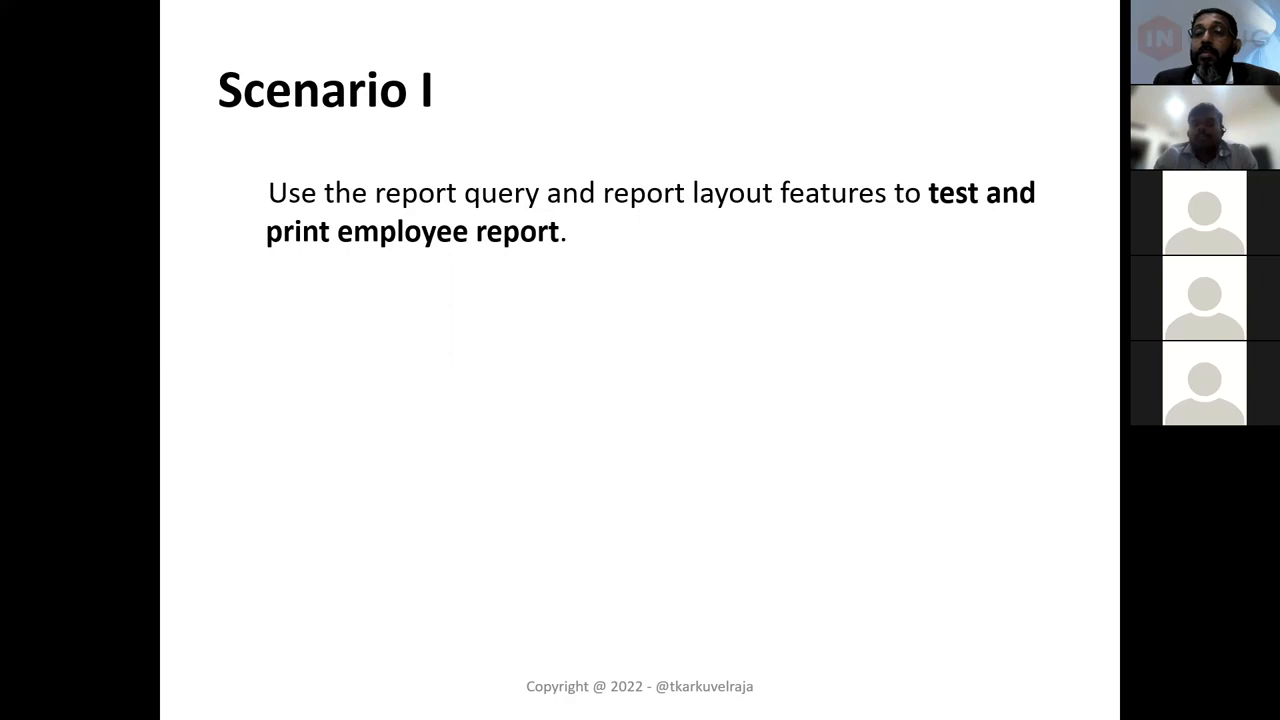
key(alt+Tab)
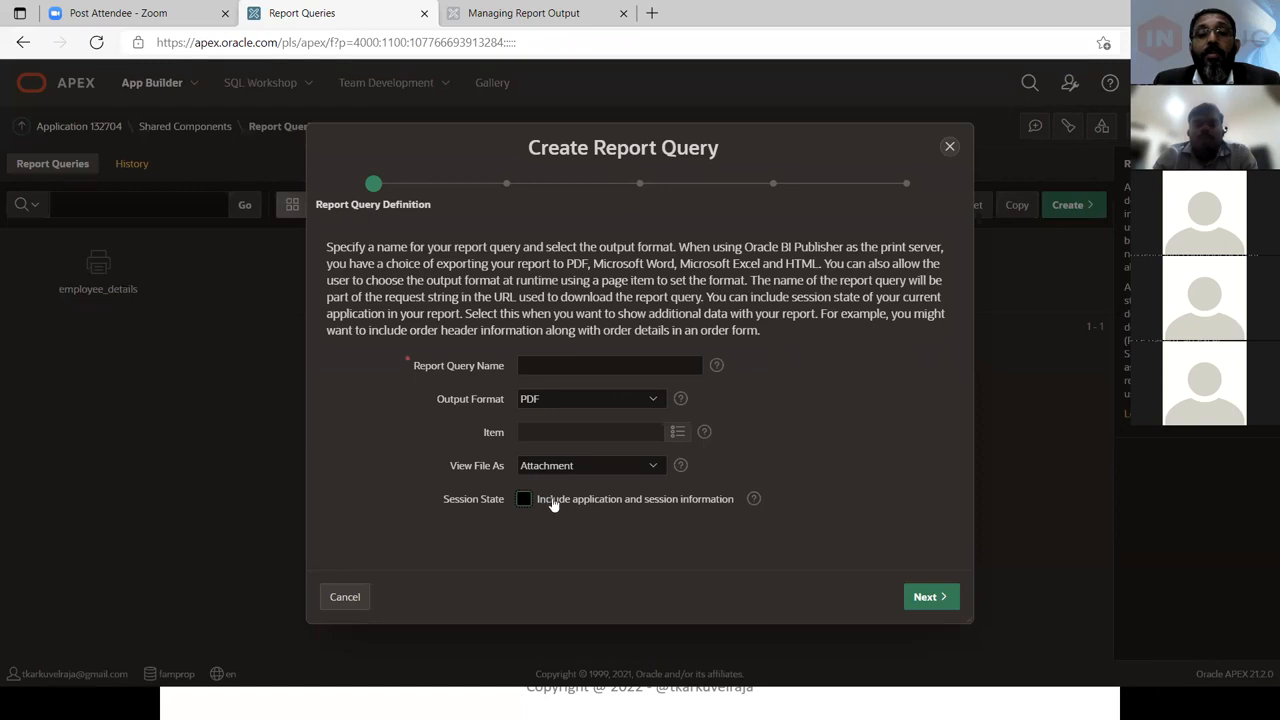
Name the report query employee_information and continue to the Source Queries step
click(590, 366)
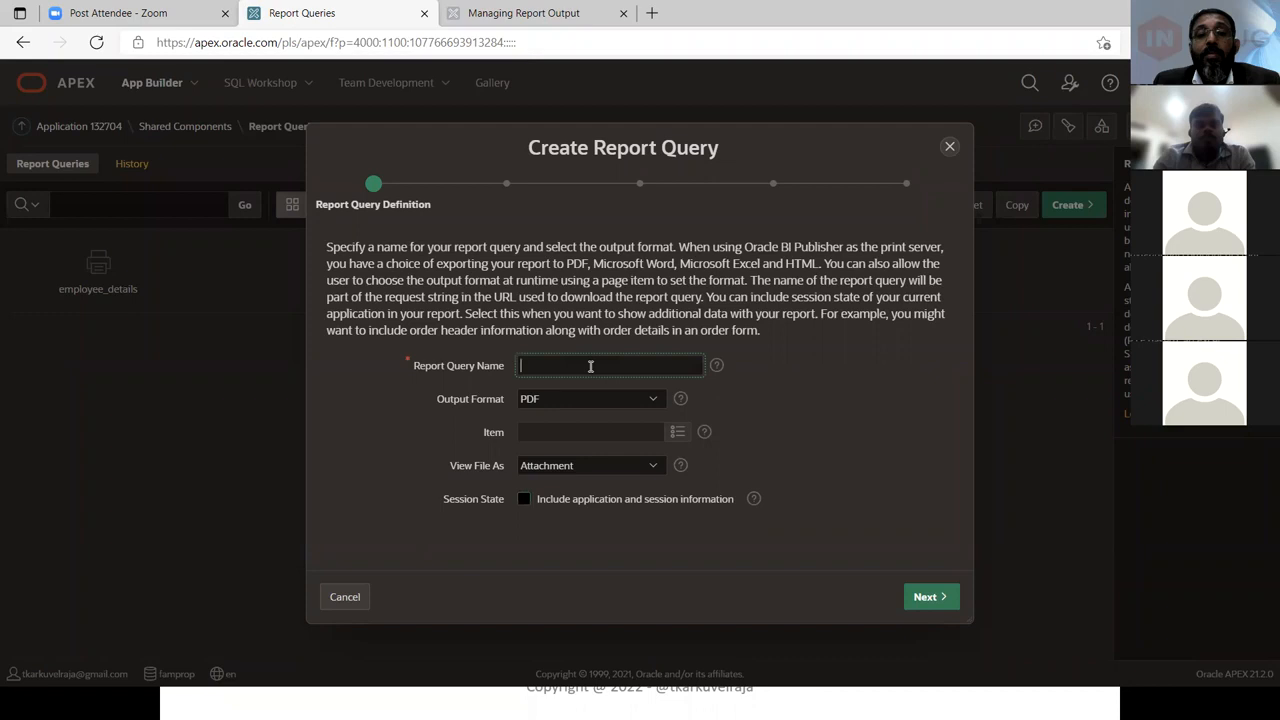
text(employee_information)
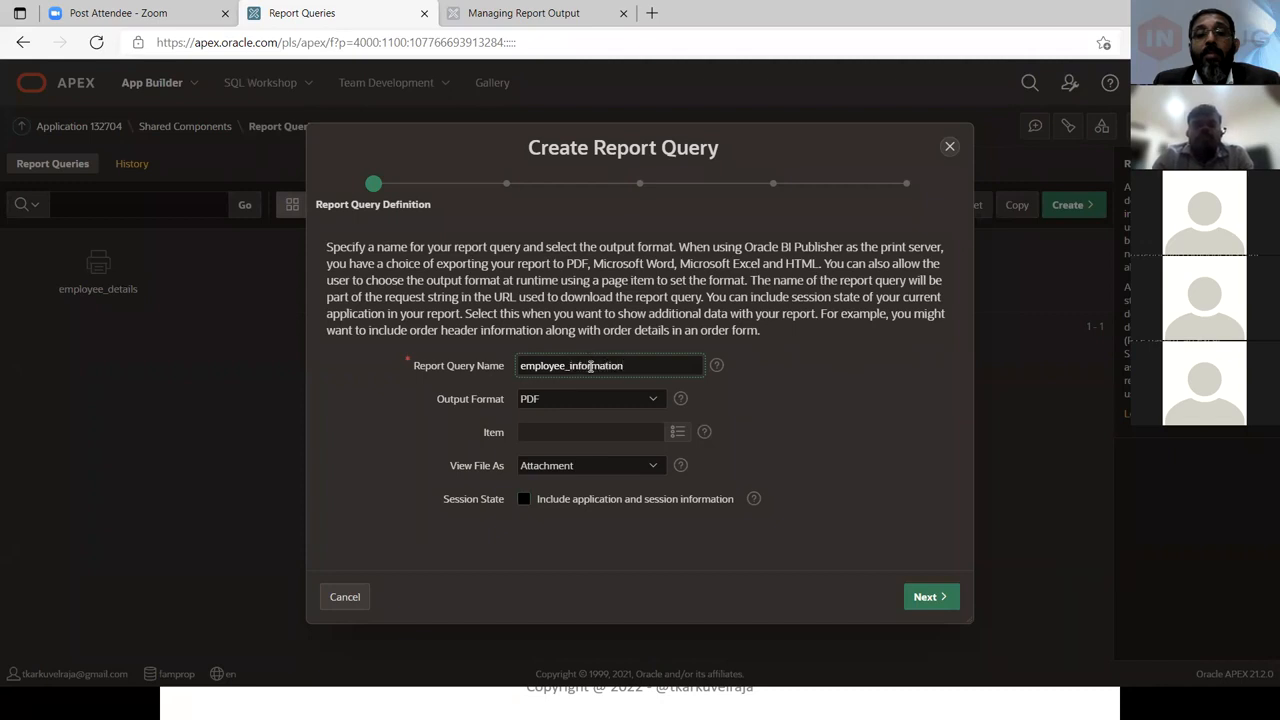
click(928, 598)
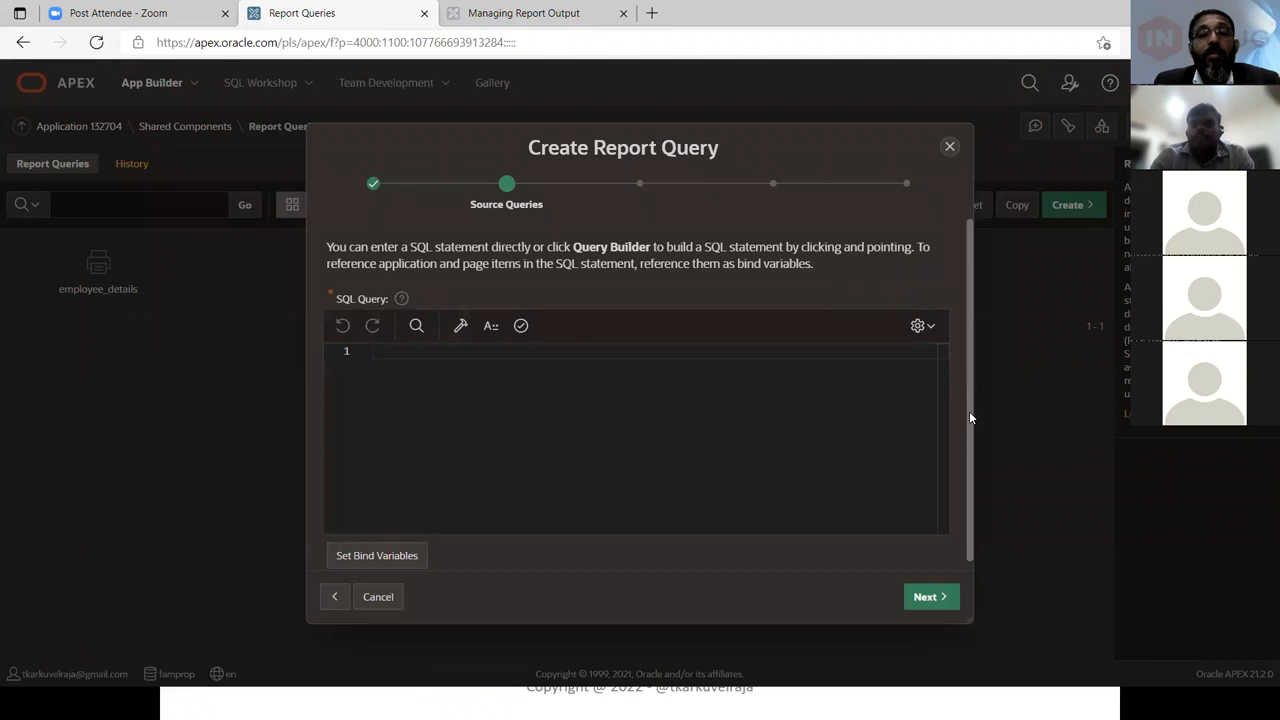
Copy the emp and dept join query from Notepad++, paste it into the SQL Query editor and validate it
scroll(968, 447, down, 1)
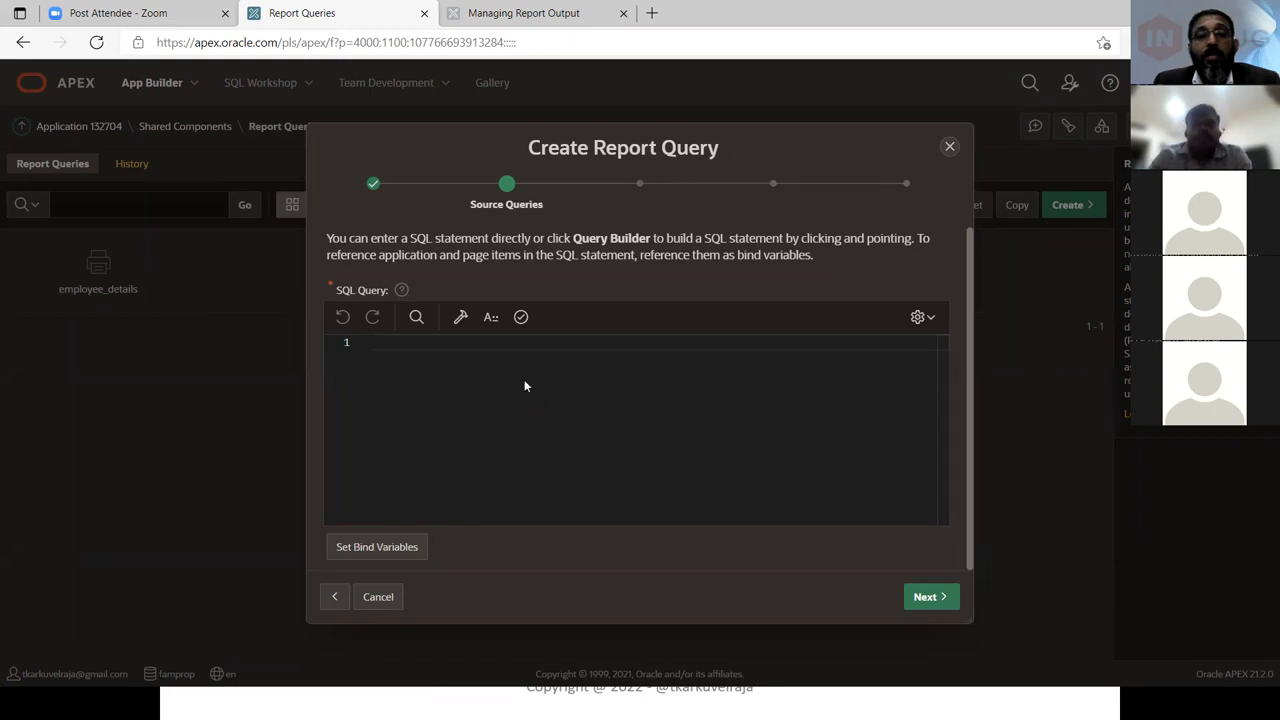
key(alt+Tab)
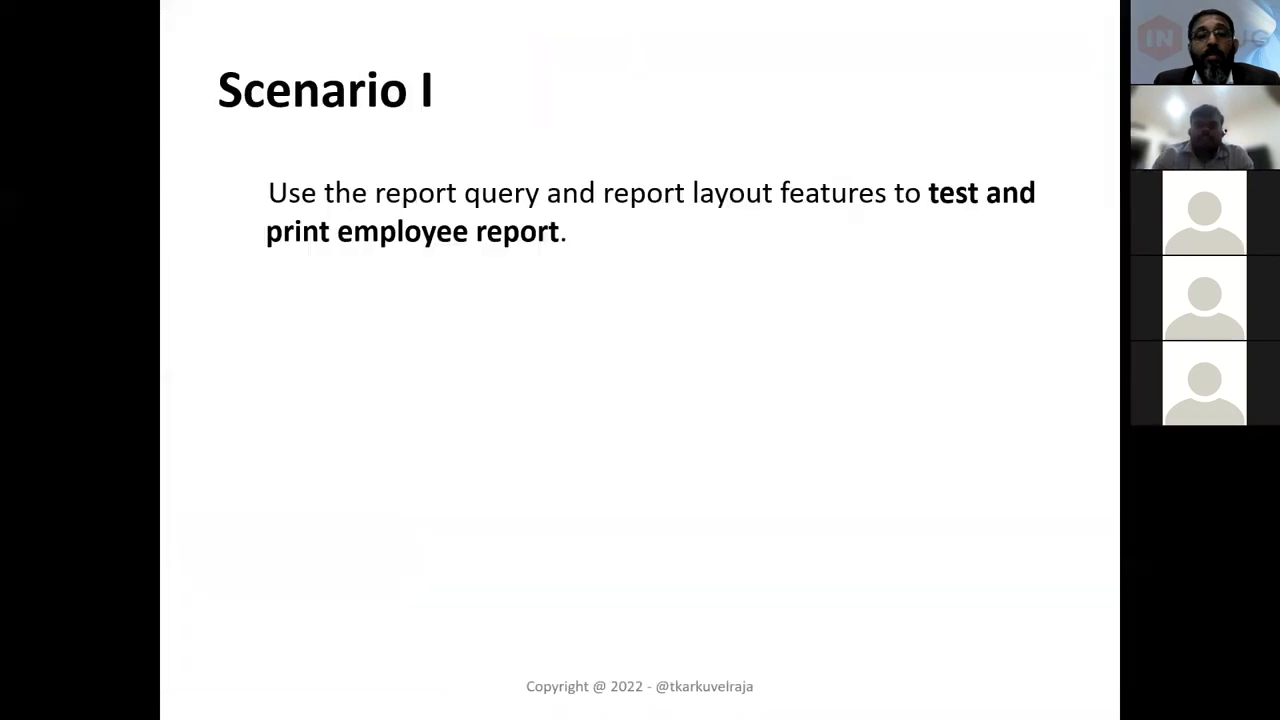
key(alt+Tab)
key(alt+Tab)
key(alt+Tab)
key(alt+Tab)
key(alt+Tab)
key(alt+Tab)
key(alt+Tab)
key(alt+Tab)
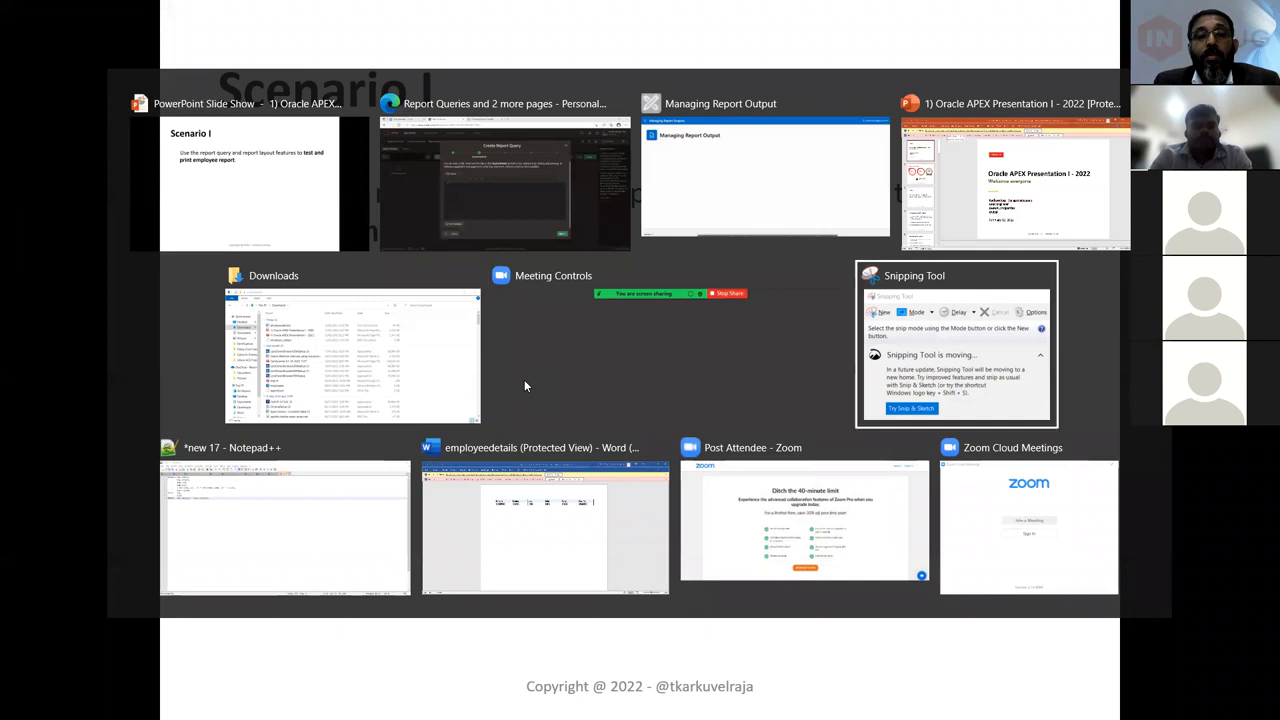
key(ctrl+a)
key(ctrl+c)
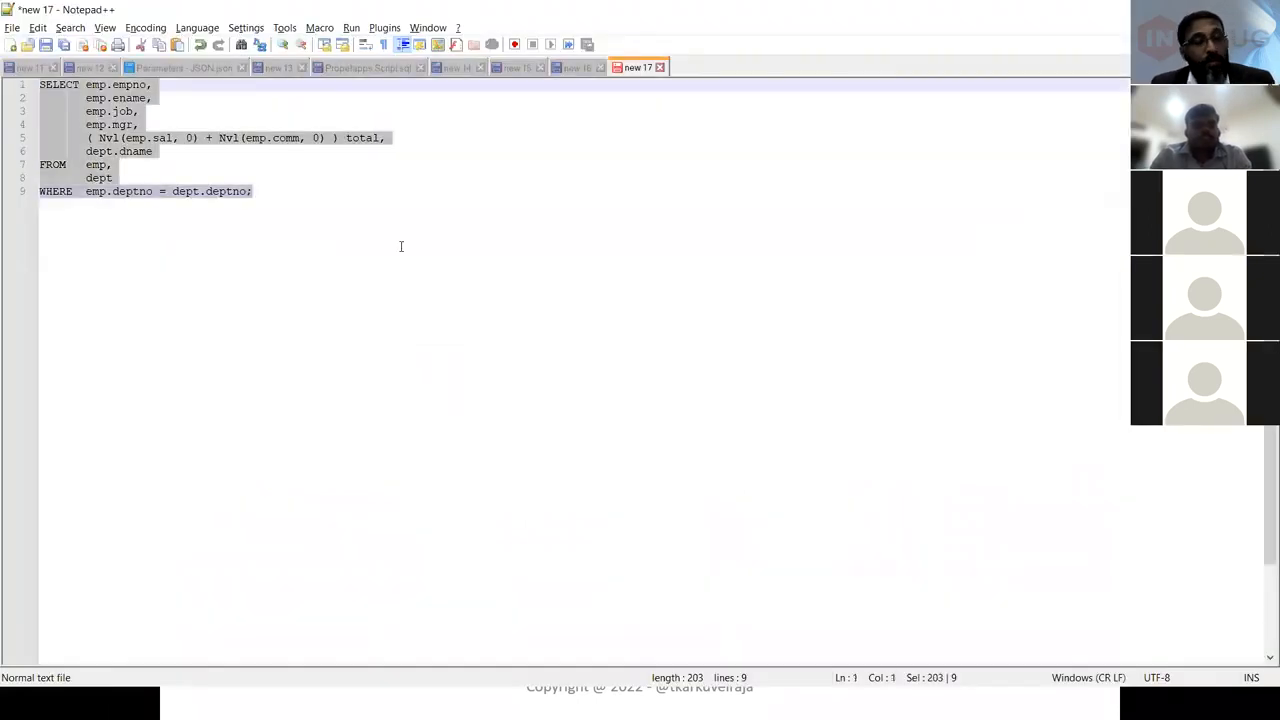
key(alt+Tab)
key(alt+Tab)
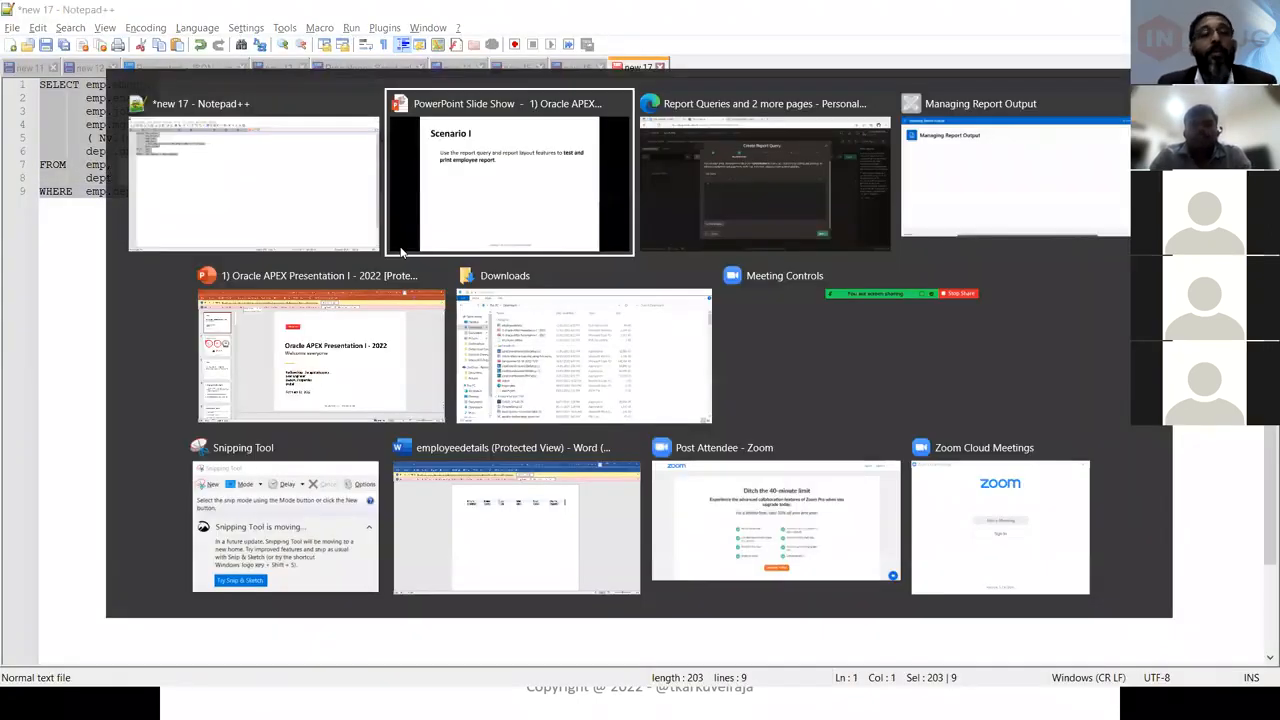
key(ctrl+v)
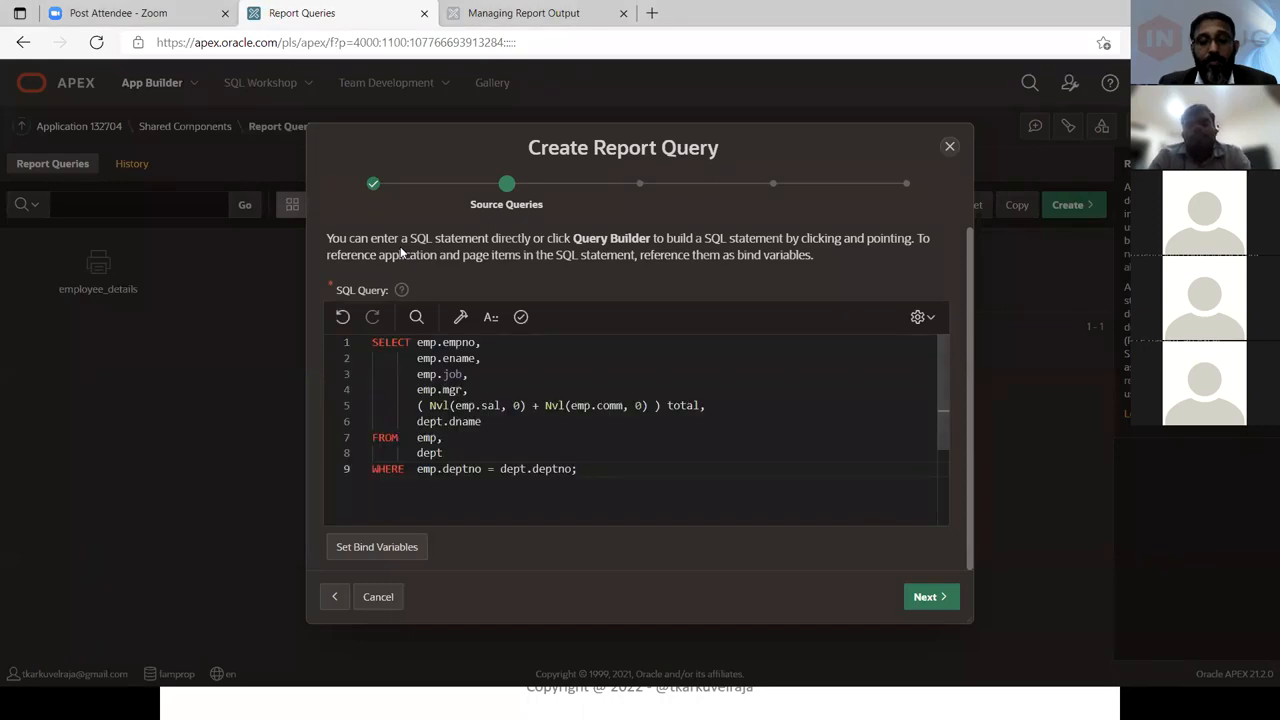
click(521, 317)
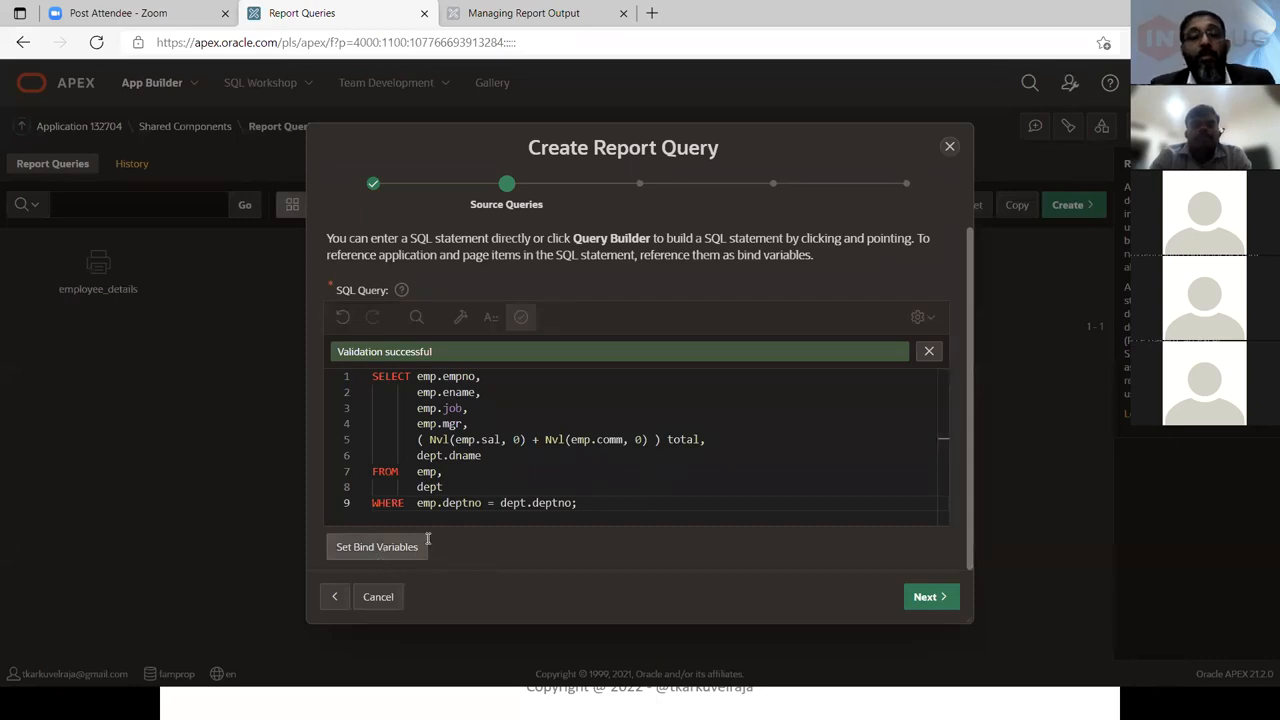
Append the condition 'and dept.depno = :p1_deparment' to the query's WHERE clause
click(535, 502)
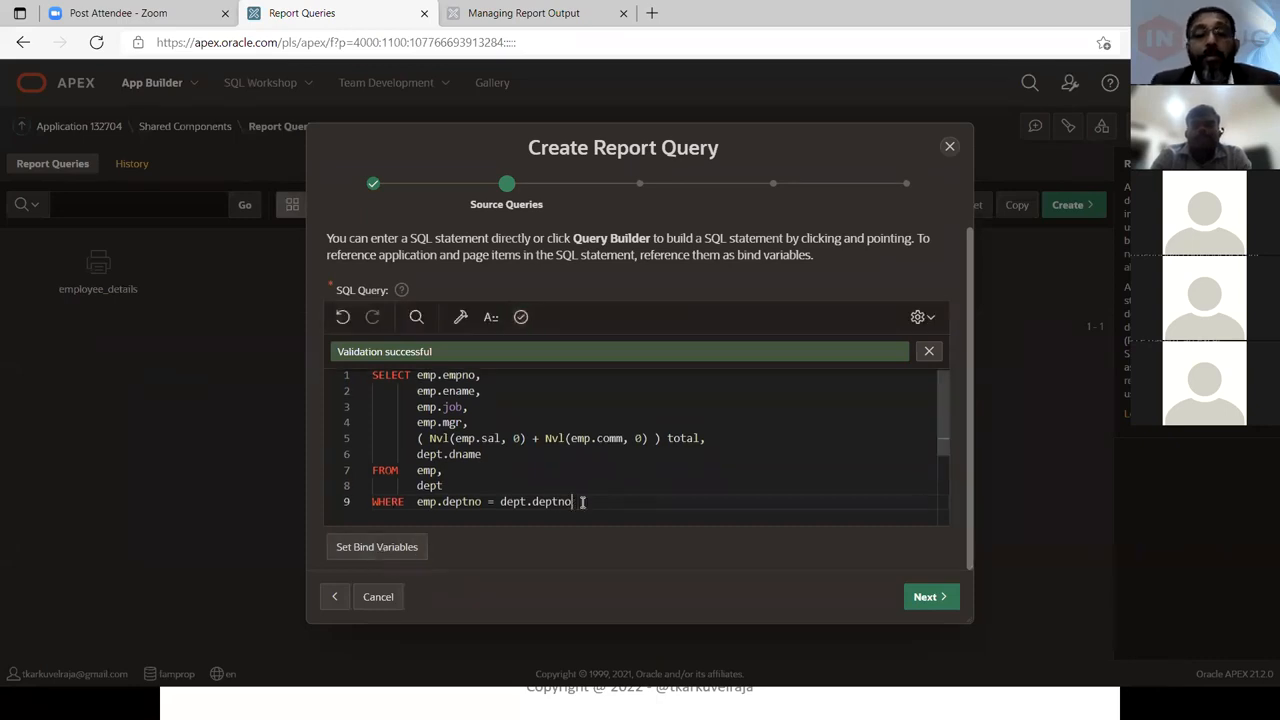
key(BackSpace)
key(Return)
text(and )
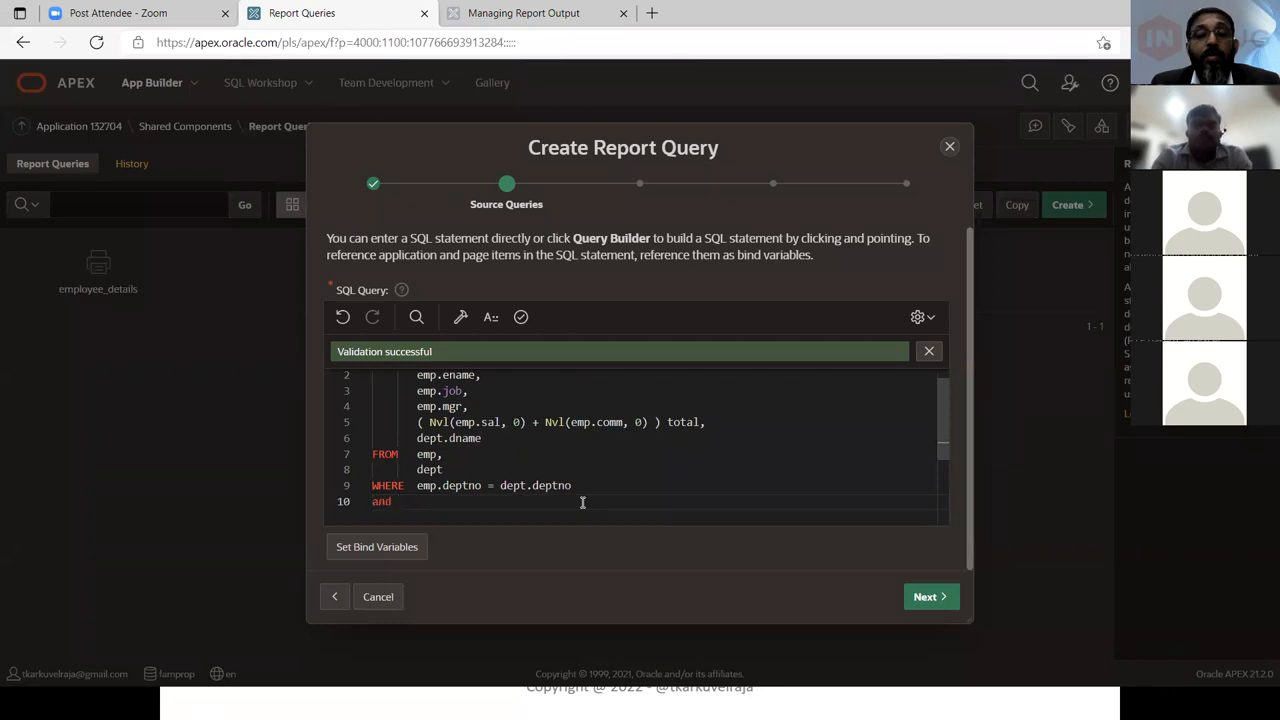
text(dept.depno = :p1_department;)
double_click(541, 503)
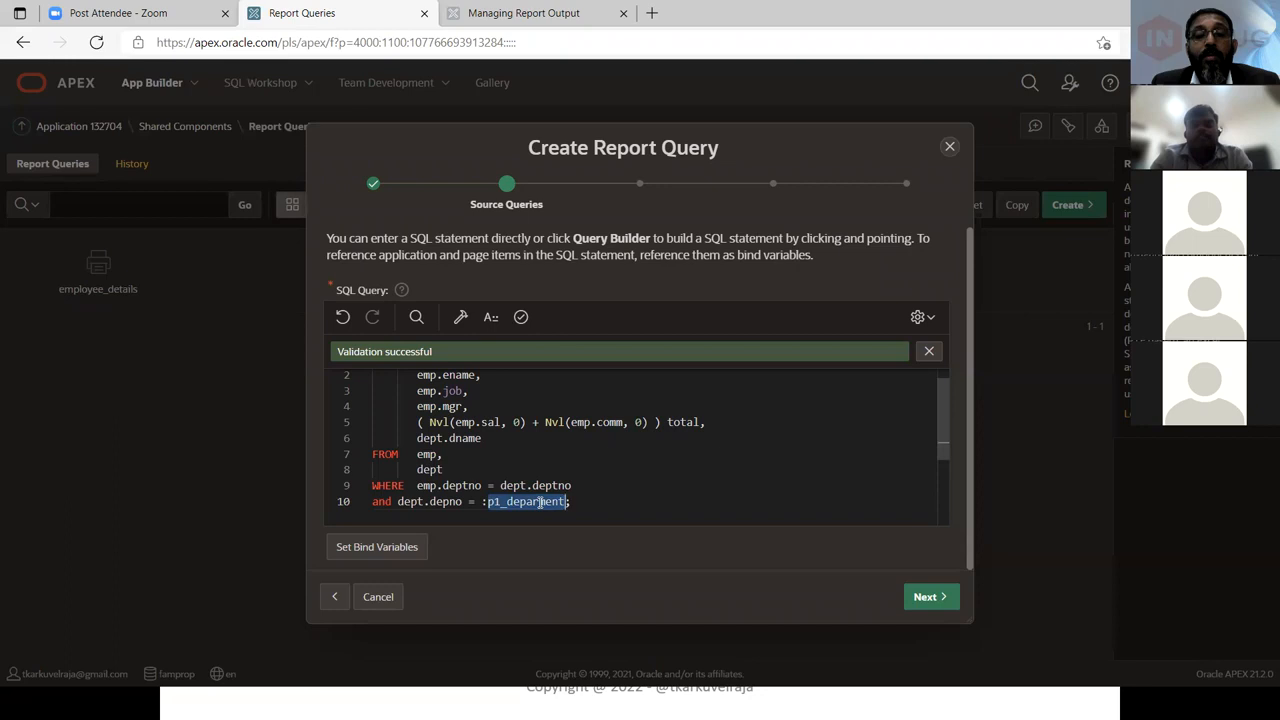
key(End)
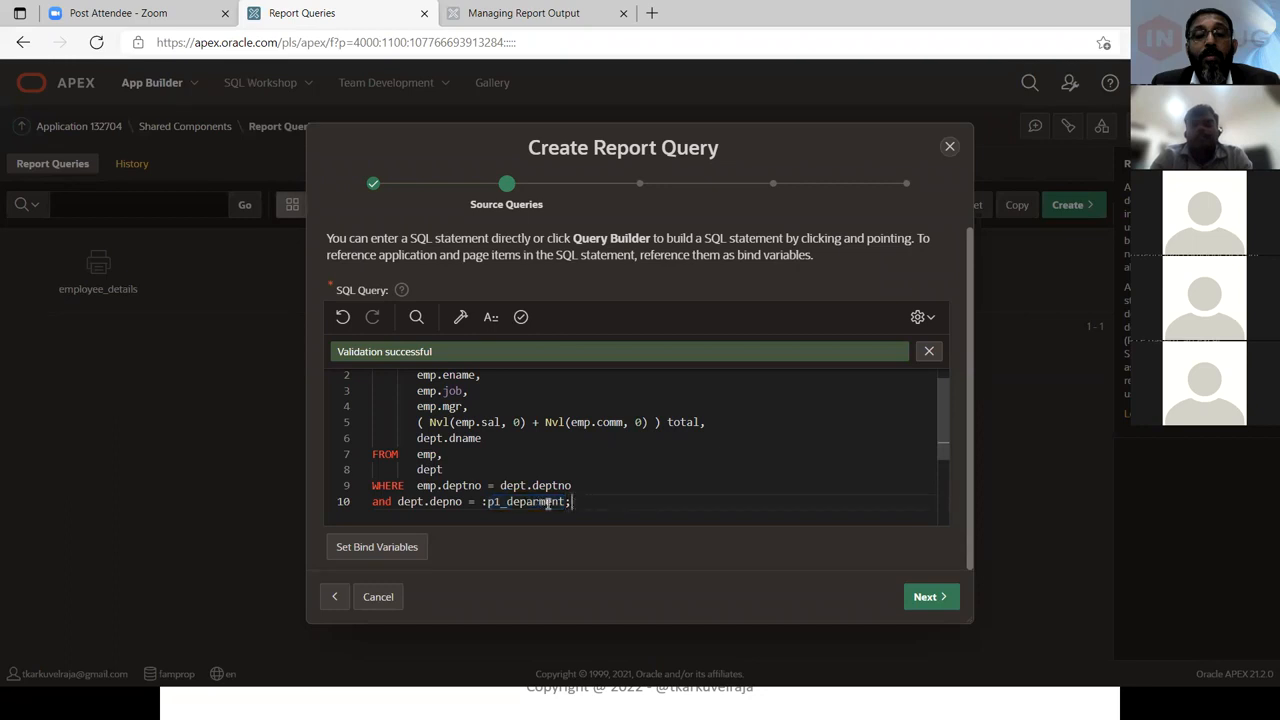
double_click(547, 503)
click(604, 503)
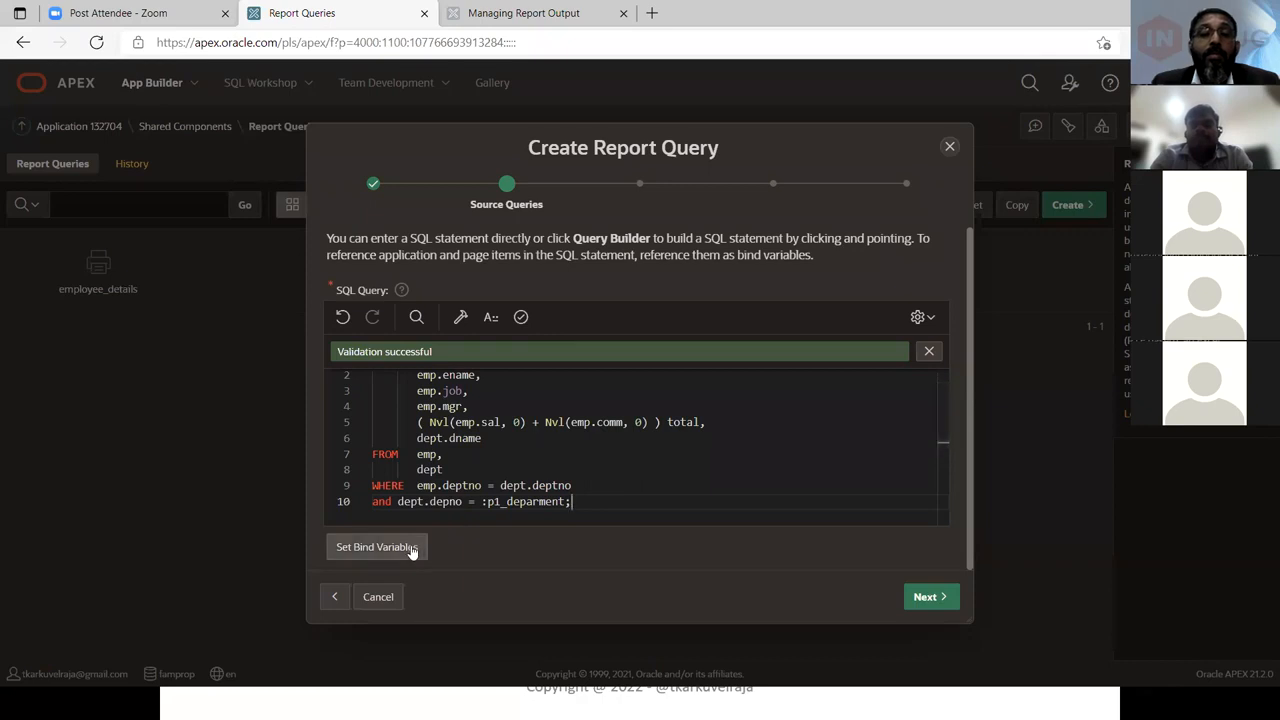
Delete the added condition line and end the query with a semicolon after dept.deptno
triple_click(589, 507)
key(BackSpace)
key(BackSpace)
text(;)
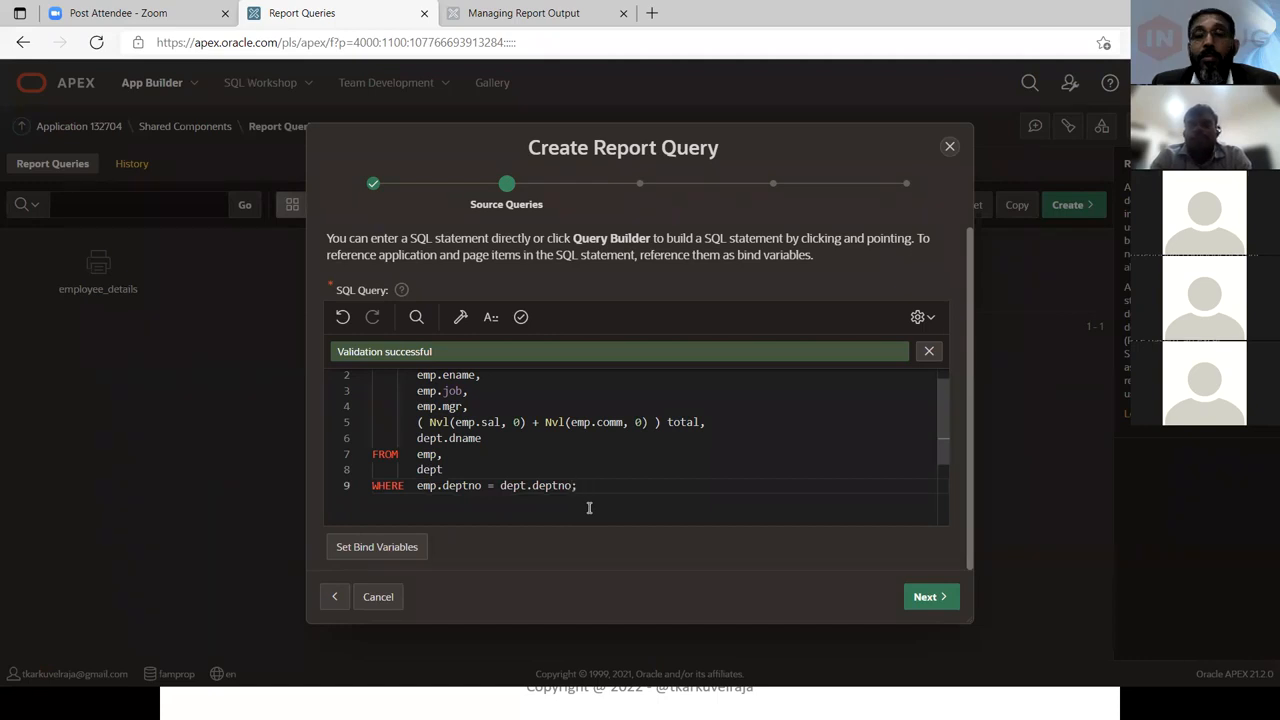
Continue to the Download Definition step and download the report query's XML data
click(928, 597)
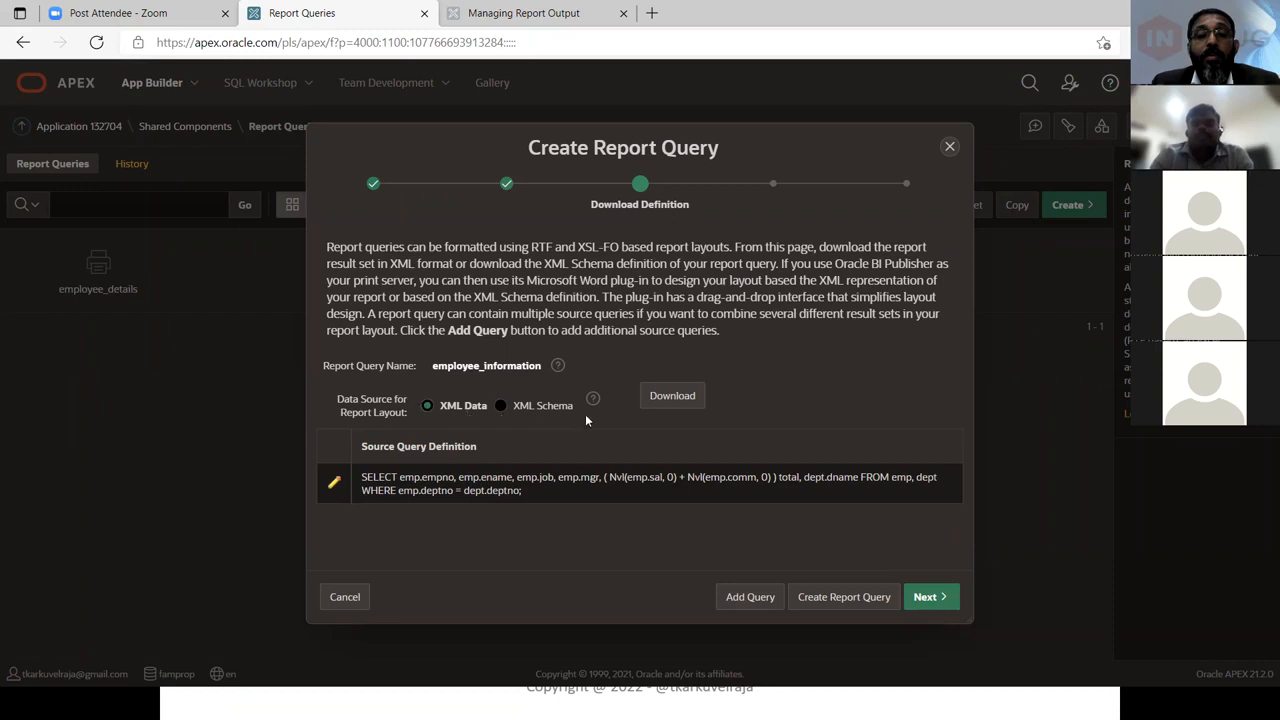
click(672, 400)
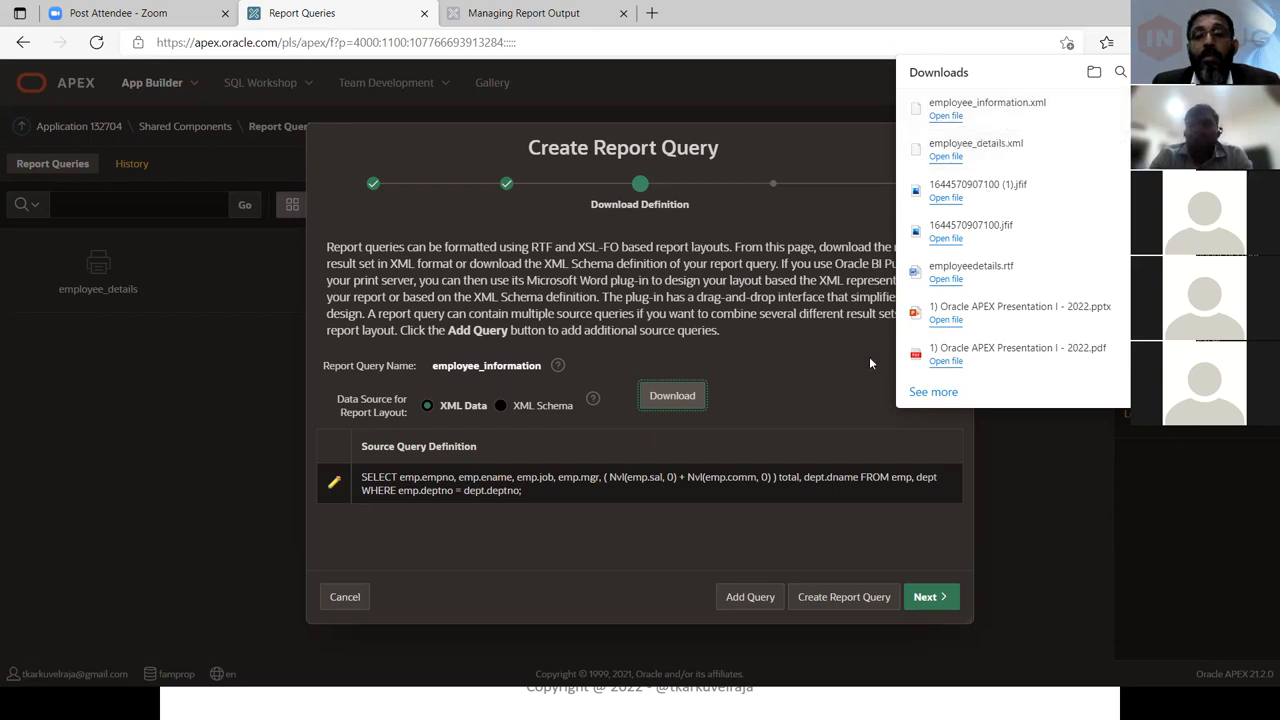
click(811, 432)
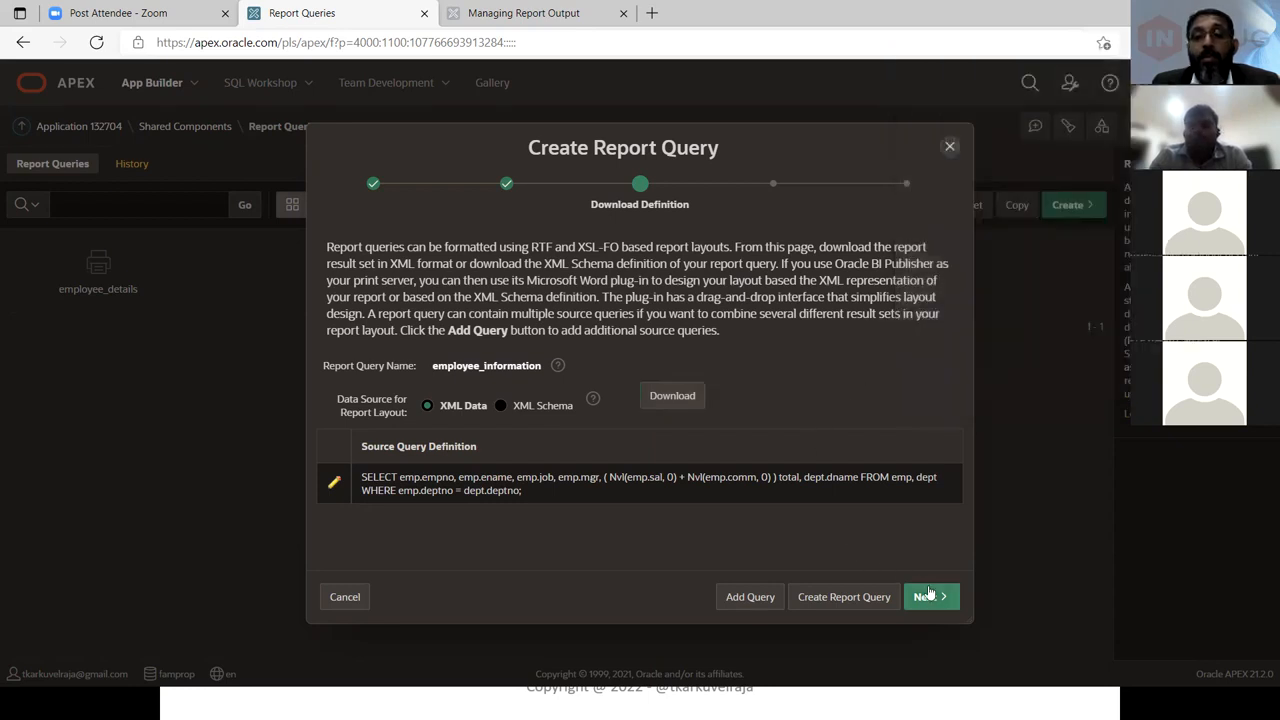
Advance to Upload Report Layout and set the layout source to Use generic report layout
click(930, 597)
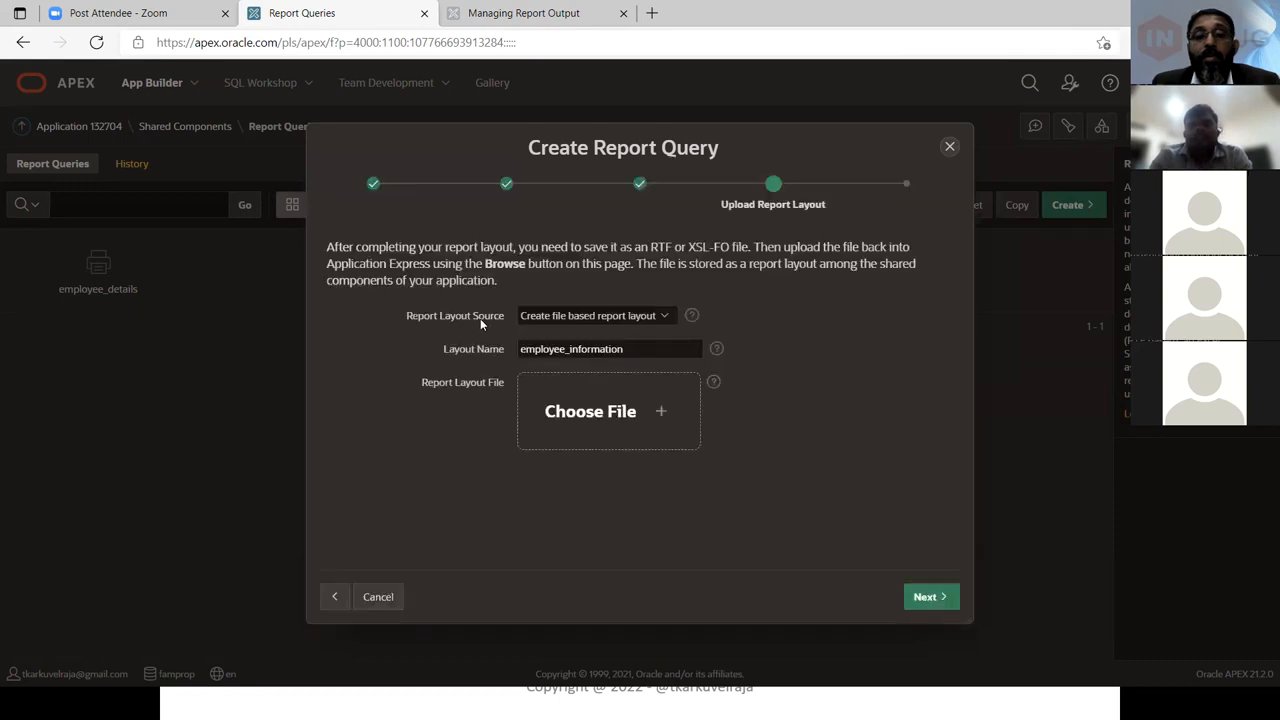
click(552, 318)
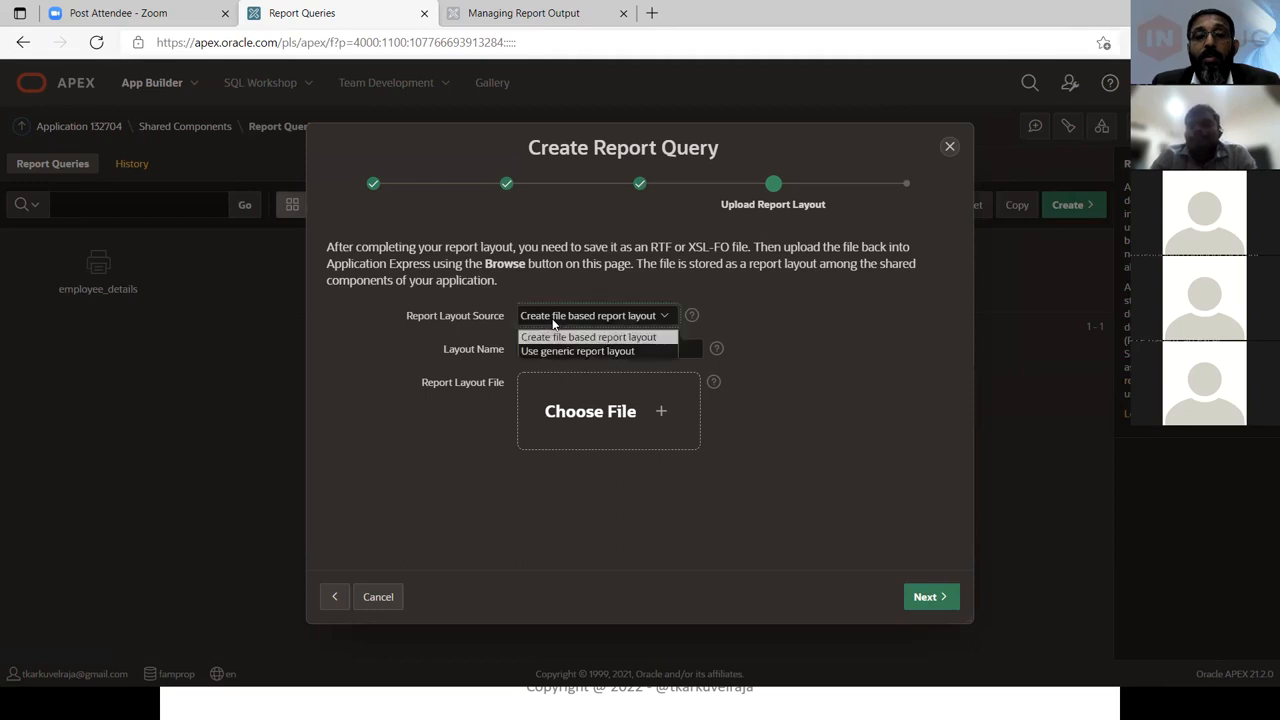
click(551, 352)
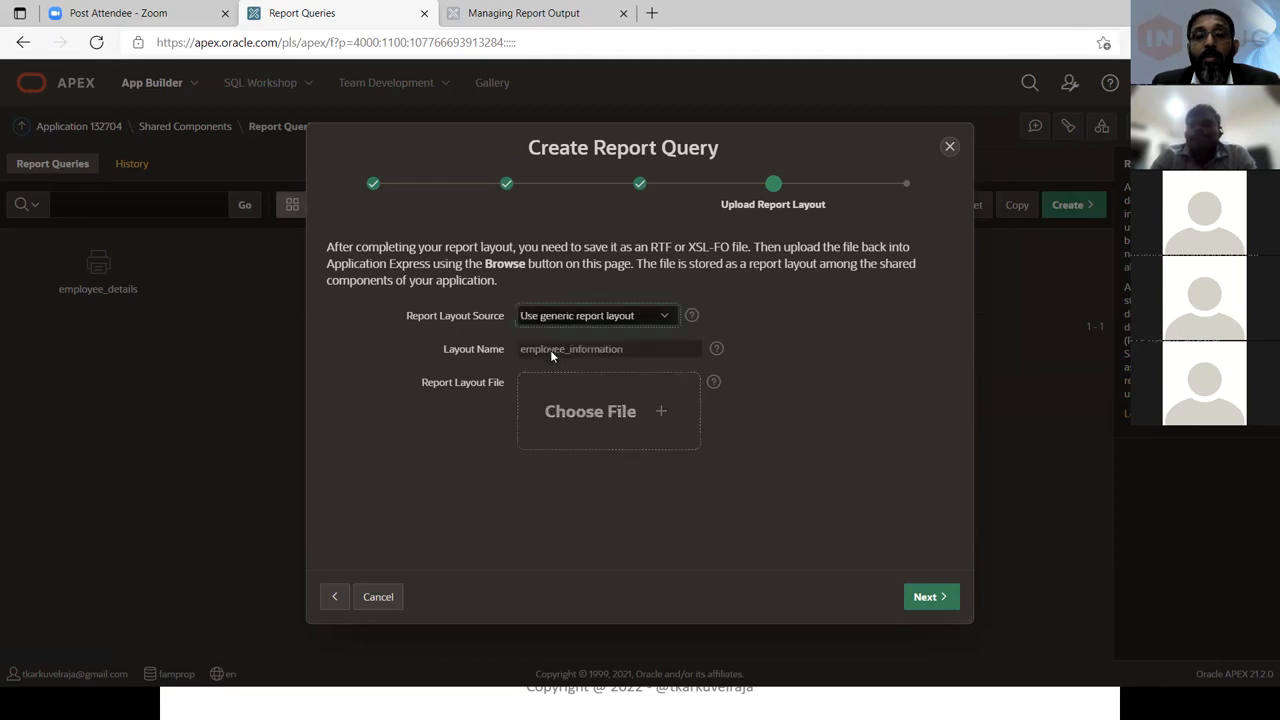
click(592, 316)
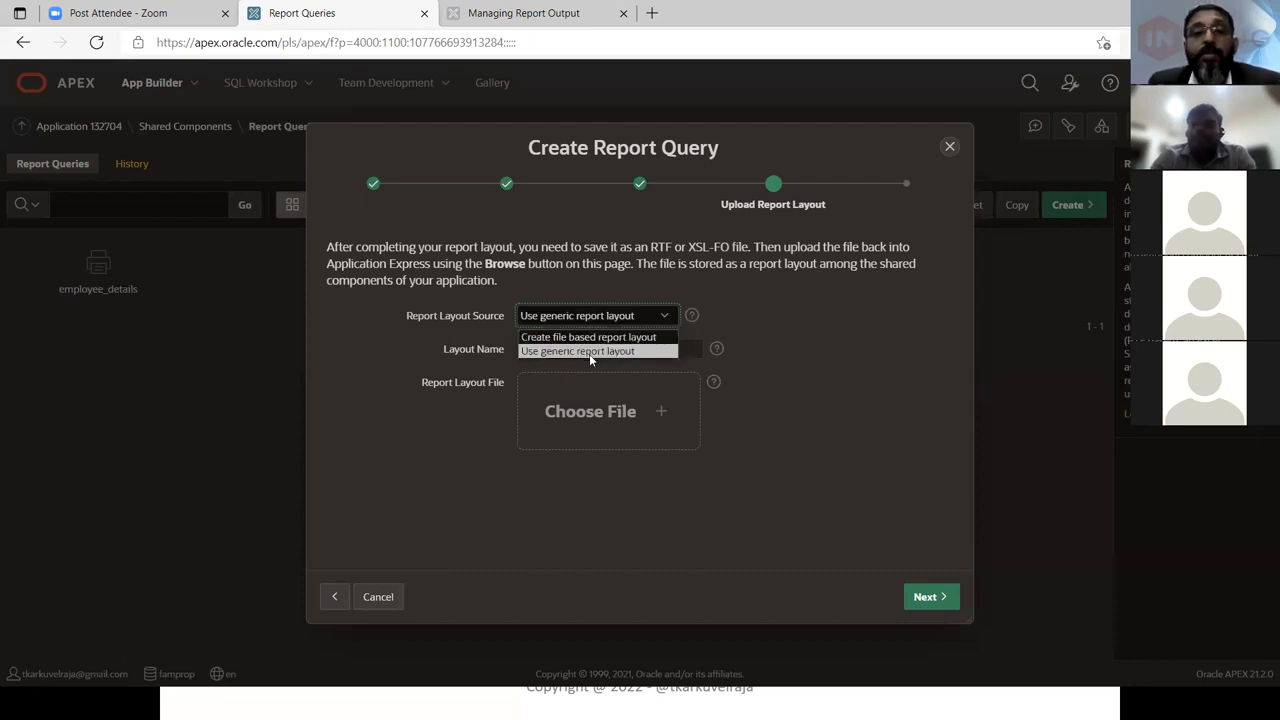
click(589, 354)
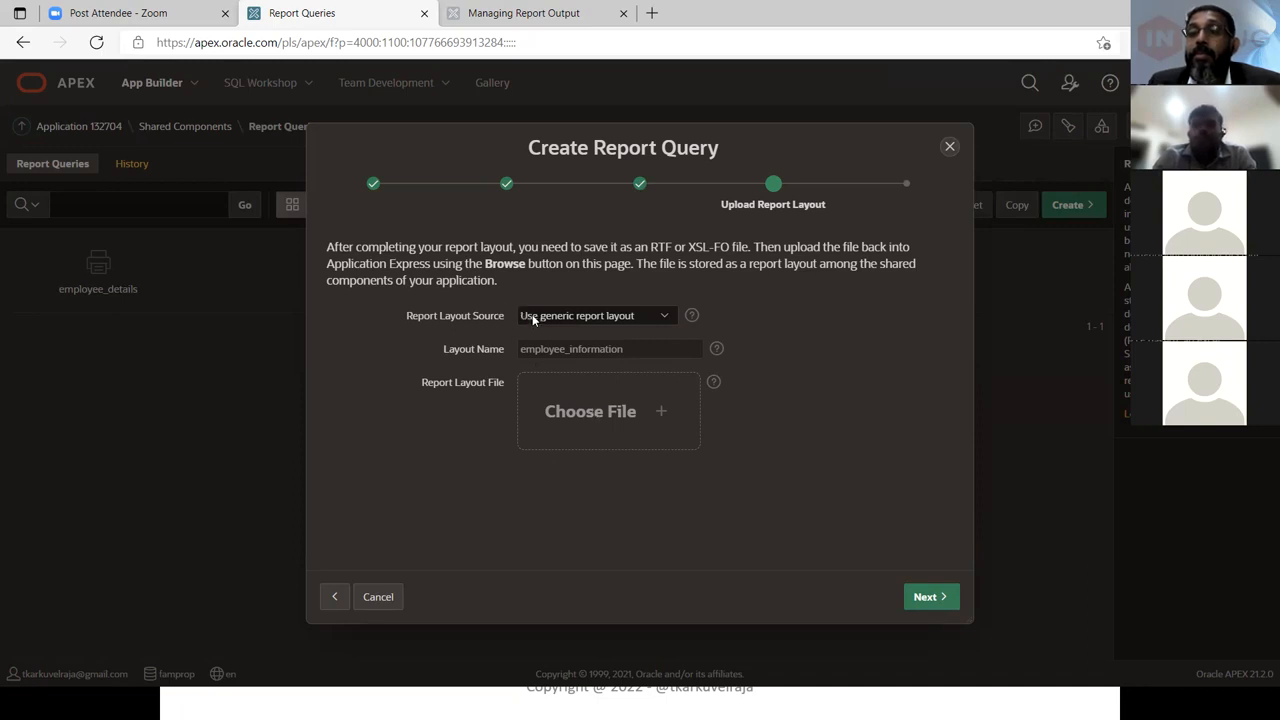
Proceed to the confirmation step, review the query name, output format and print URL, and create the report query
click(926, 597)
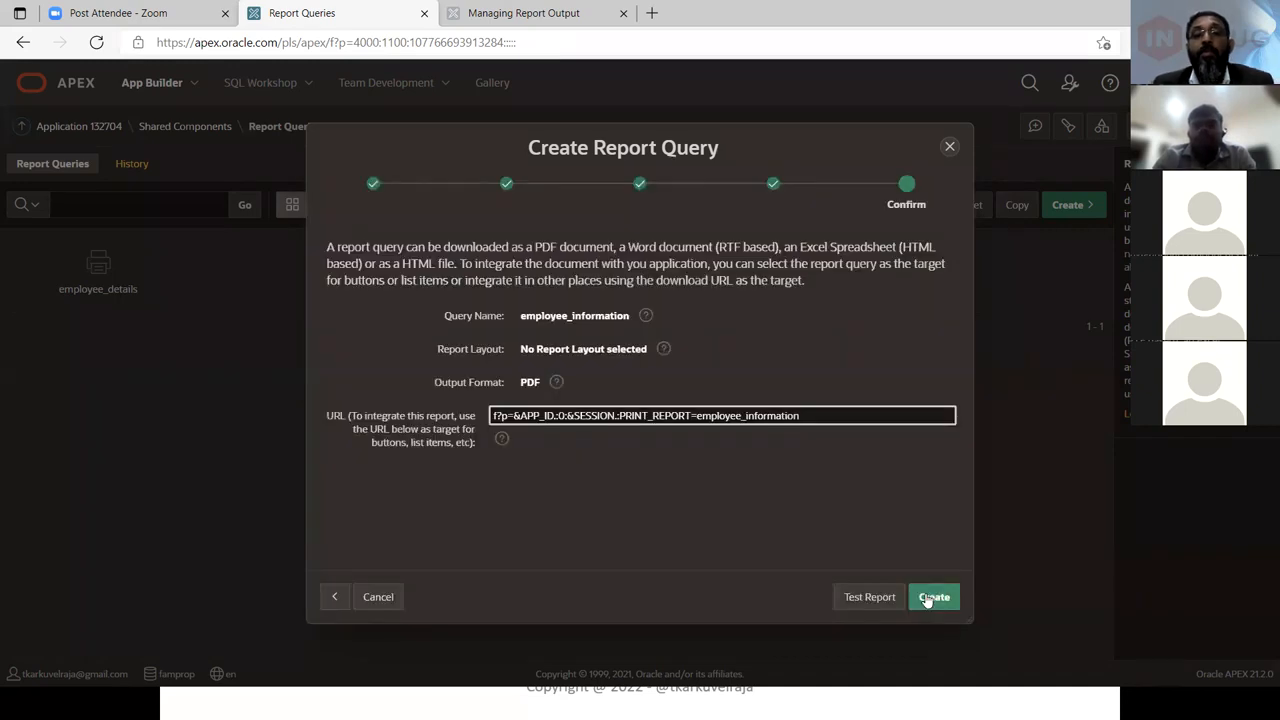
double_click(553, 315)
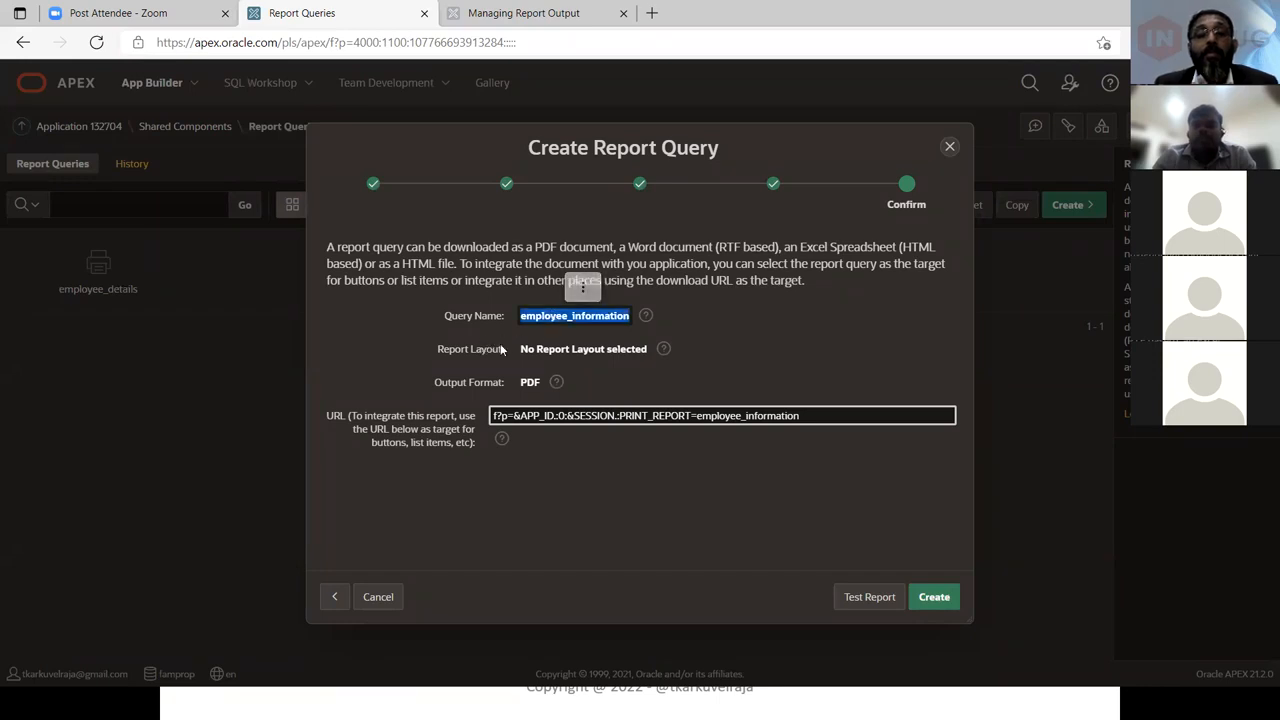
click(535, 348)
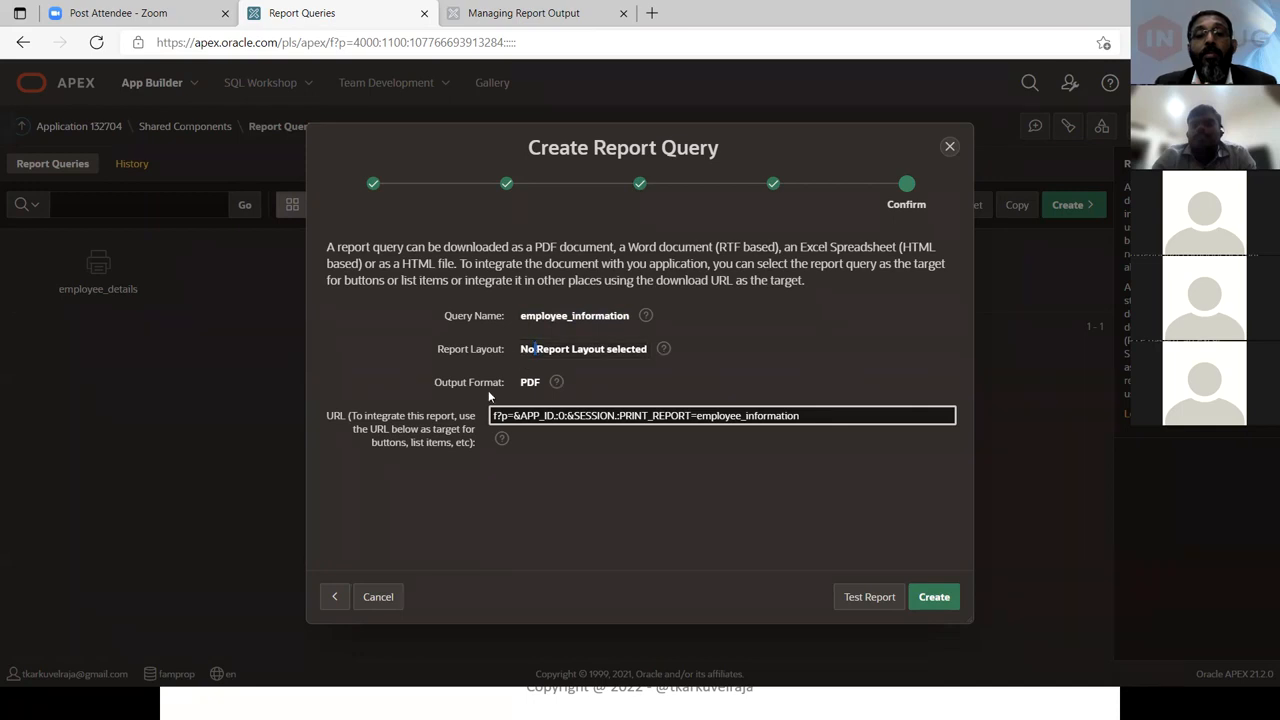
click(414, 437)
click(360, 426)
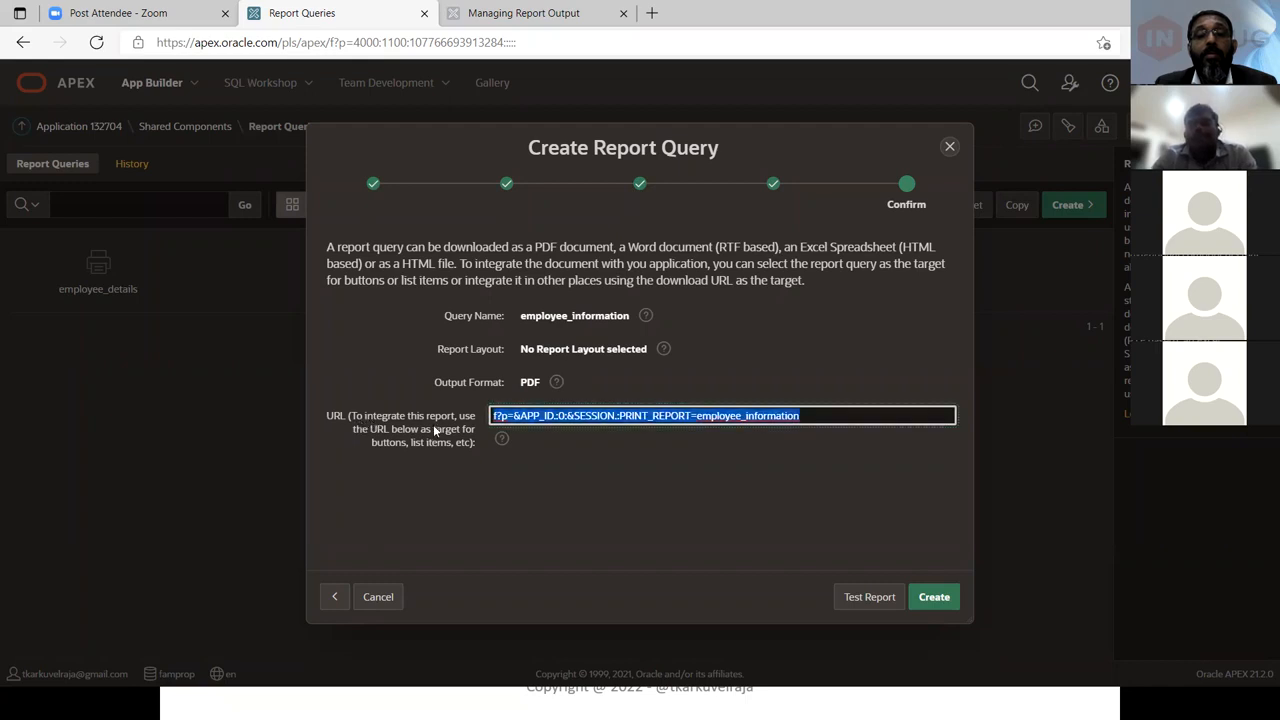
click(817, 419)
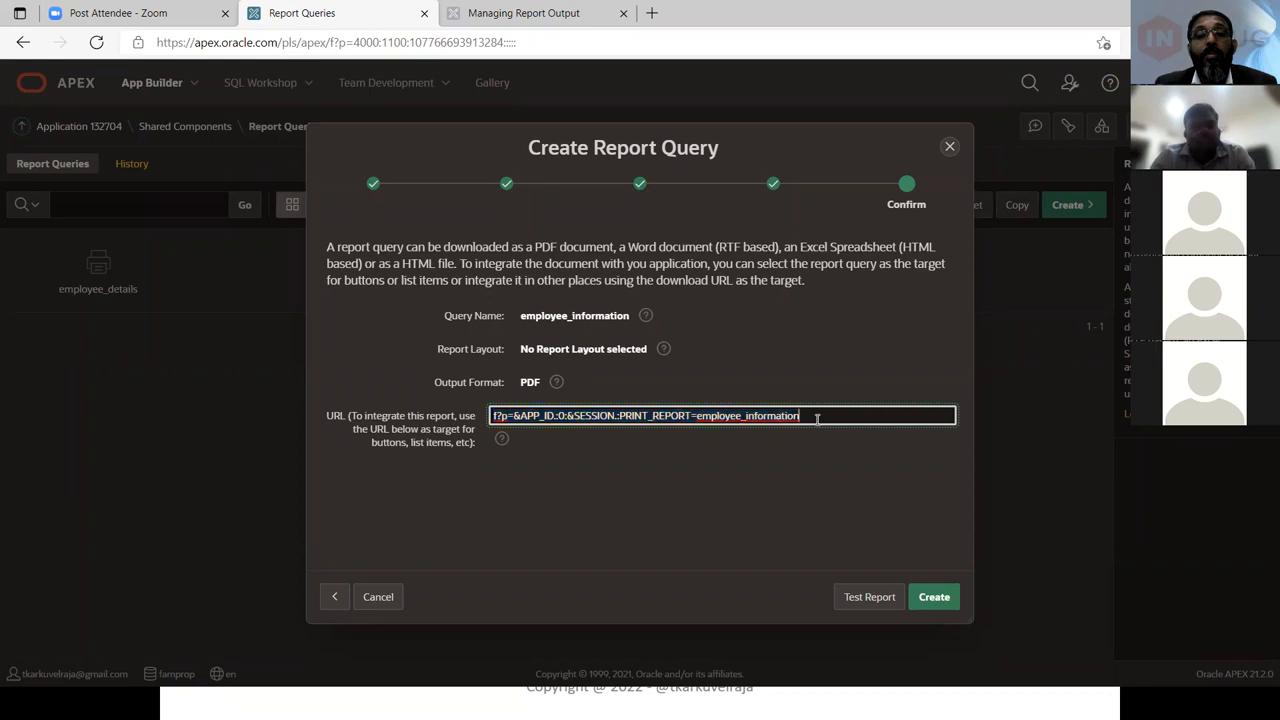
triple_click(817, 419)
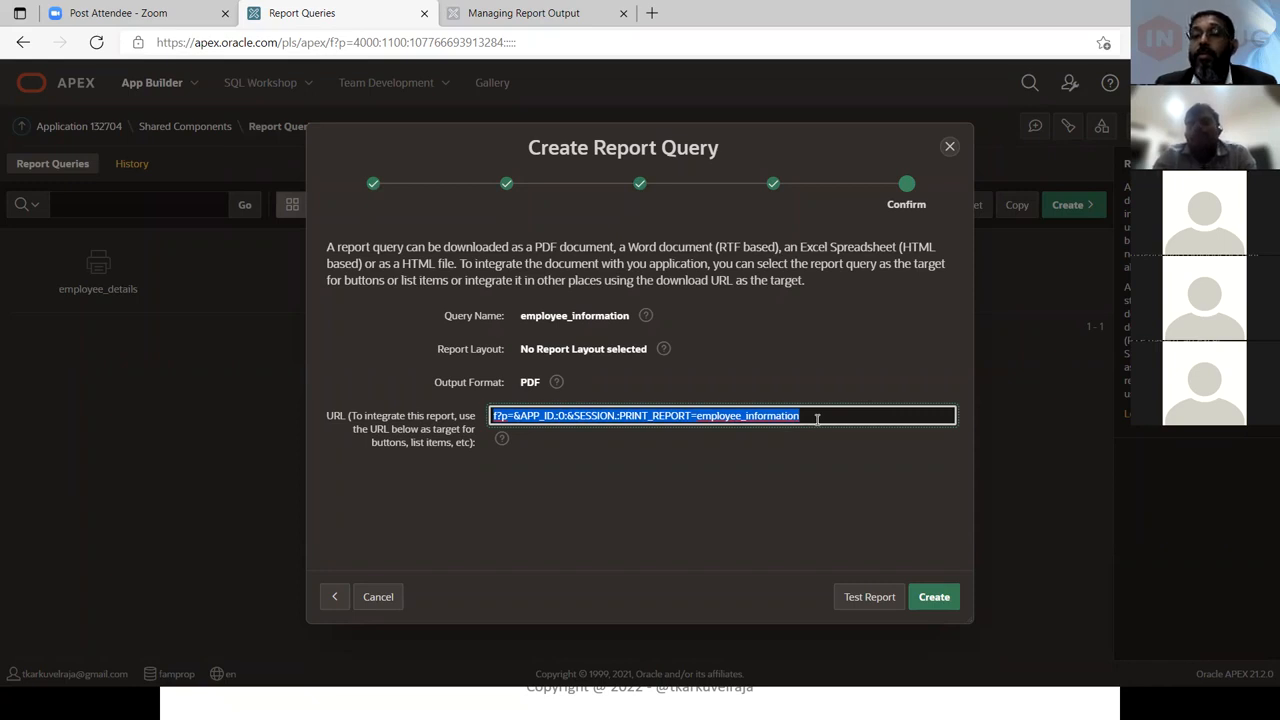
click(934, 598)
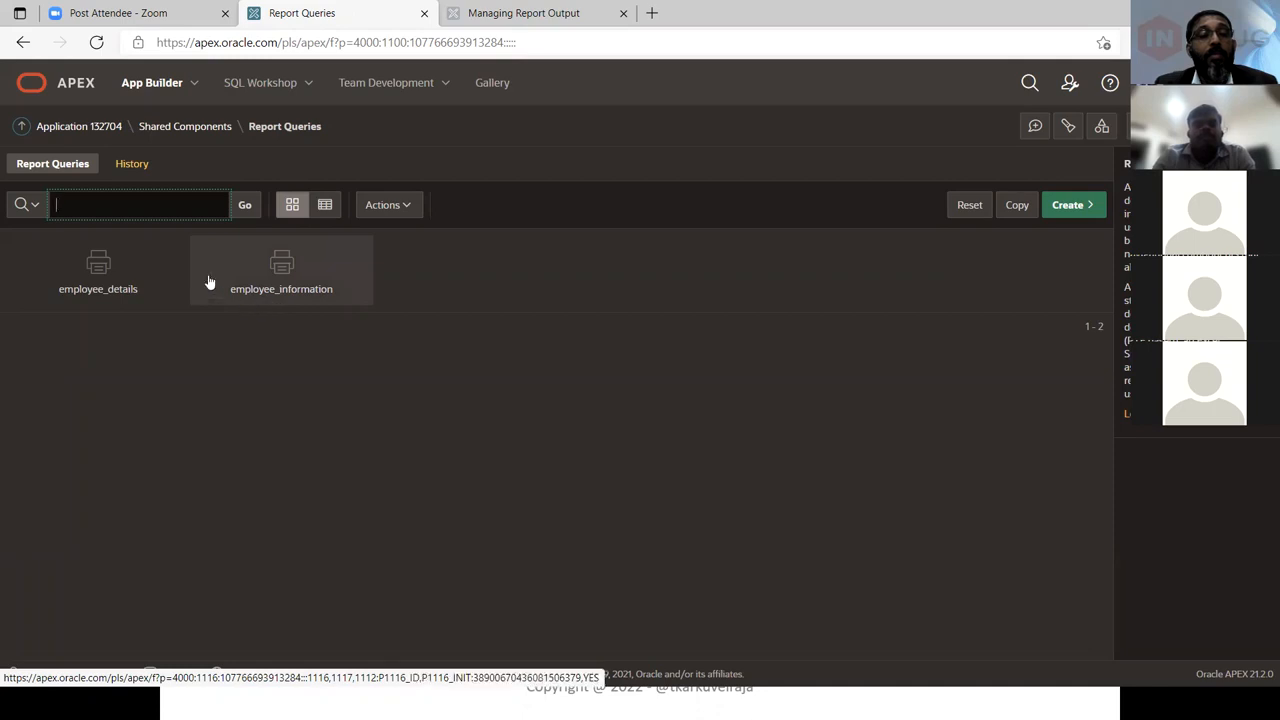
Open the employee_information report query and browse the output format options, keeping PDF
click(280, 289)
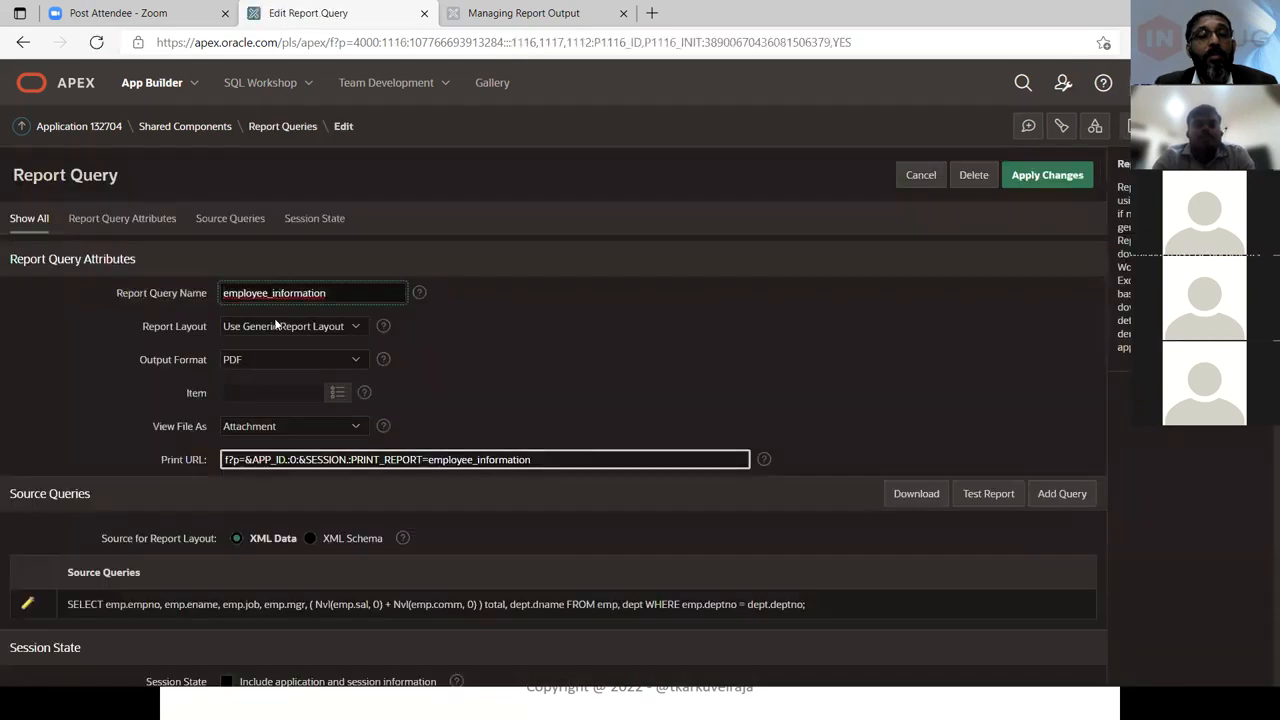
click(274, 358)
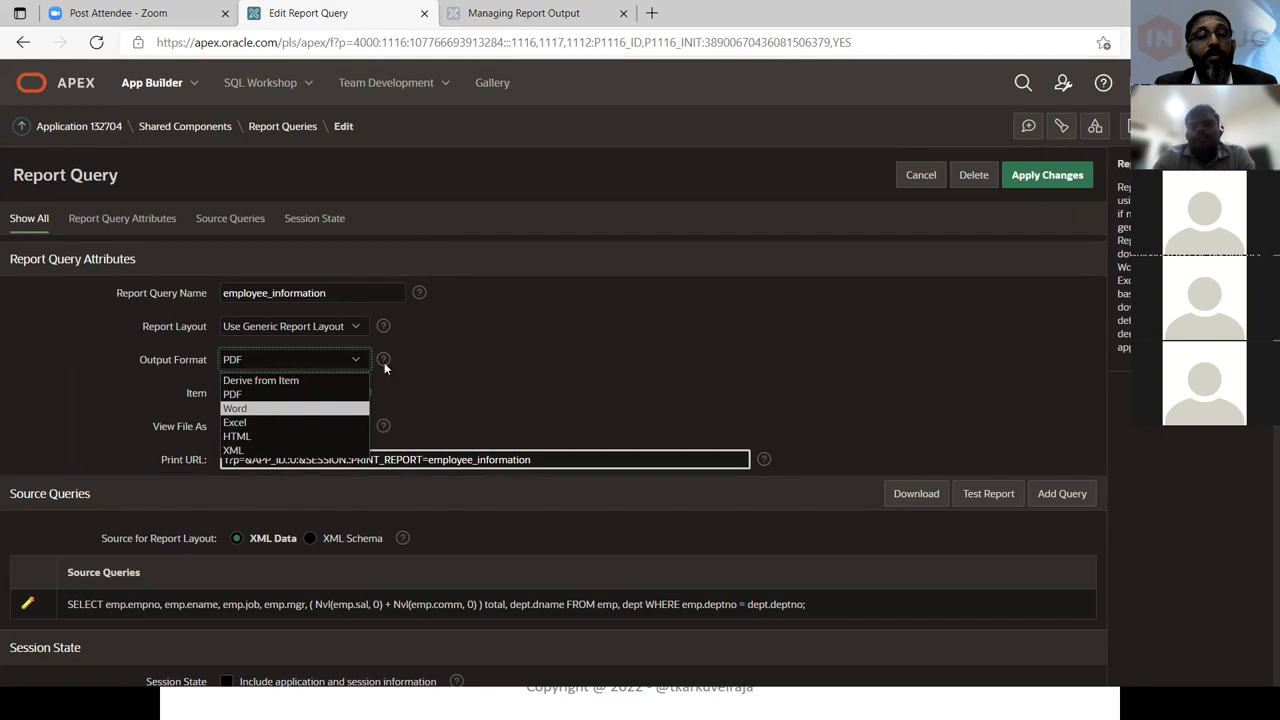
click(465, 369)
click(318, 366)
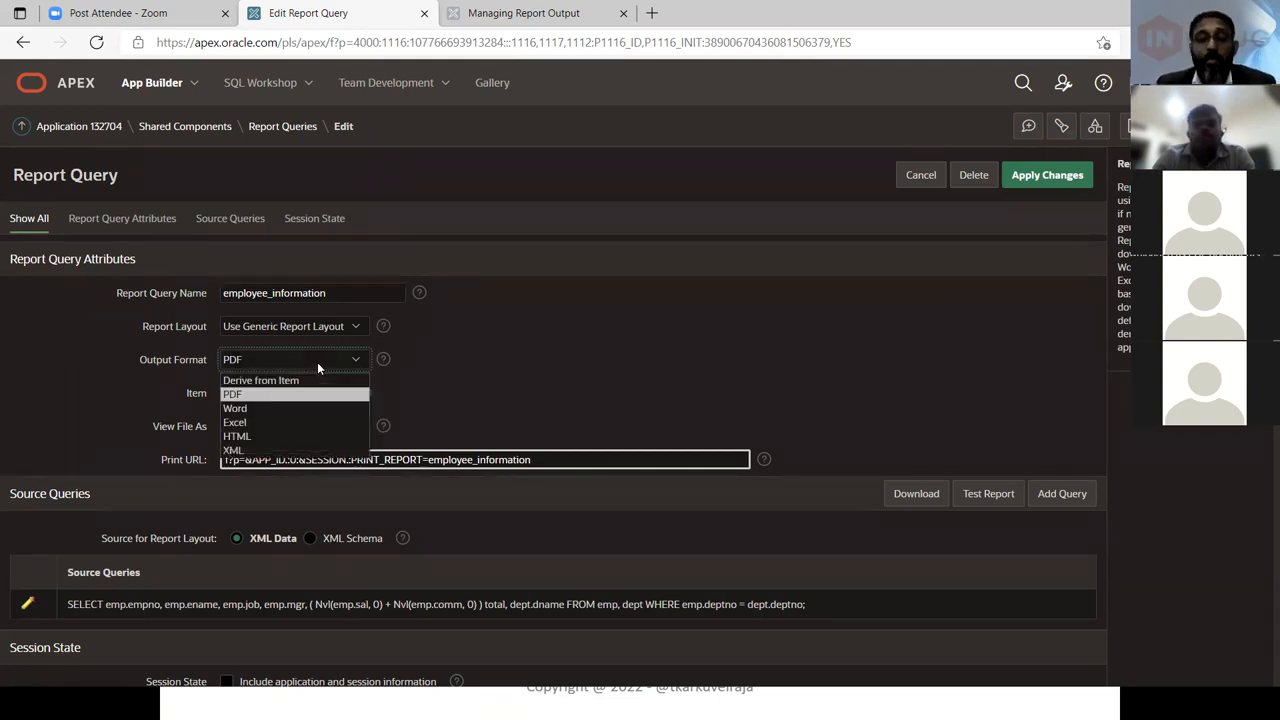
click(460, 373)
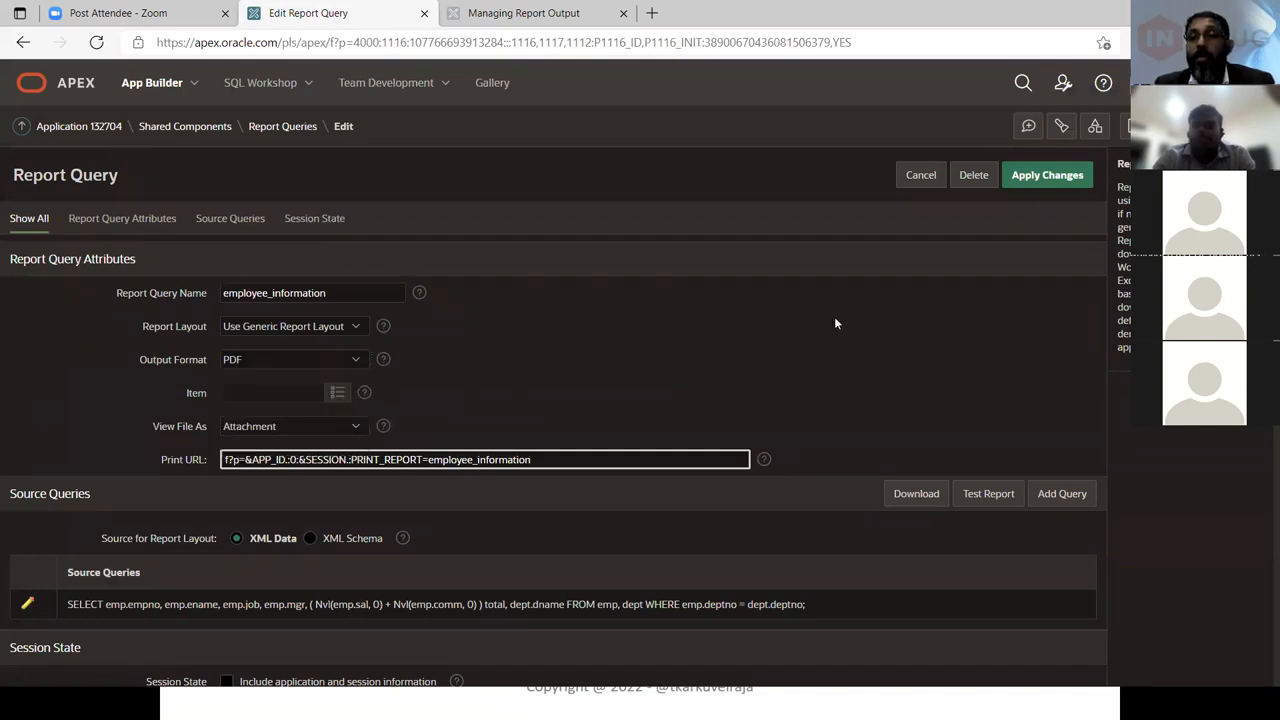
key(alt+Tab)
key(alt+Tab)
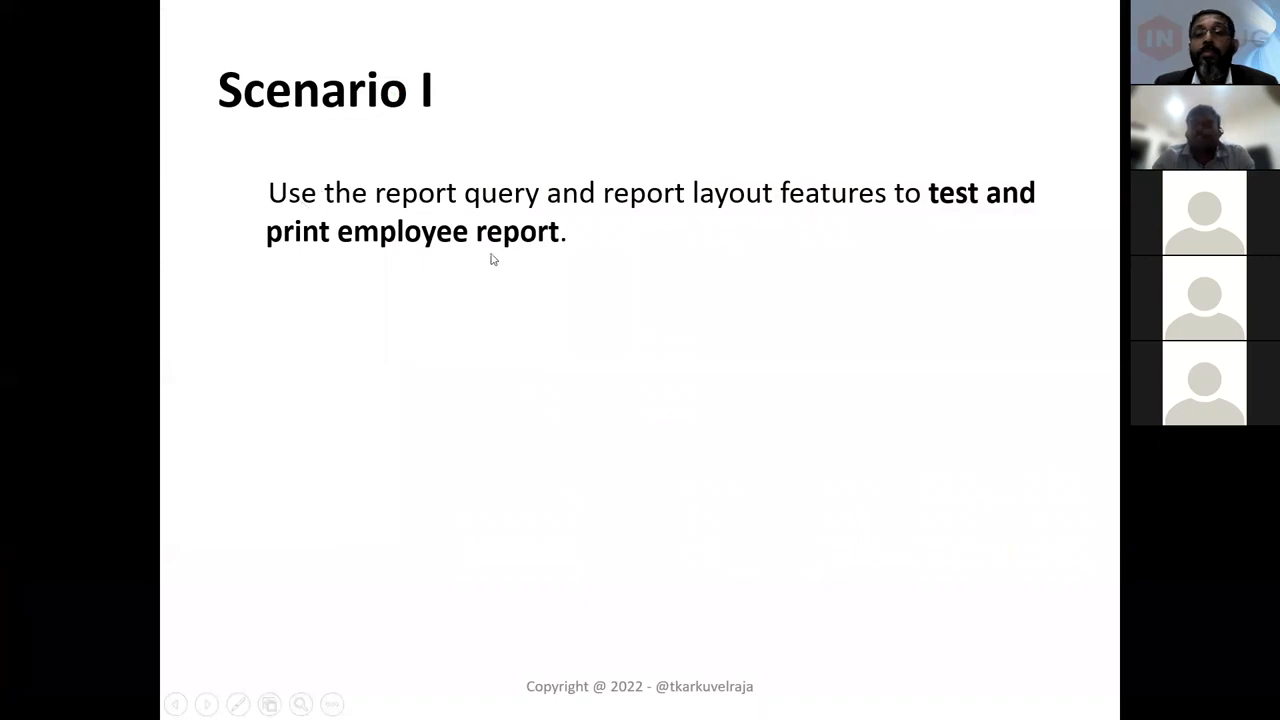
key(alt+Tab)
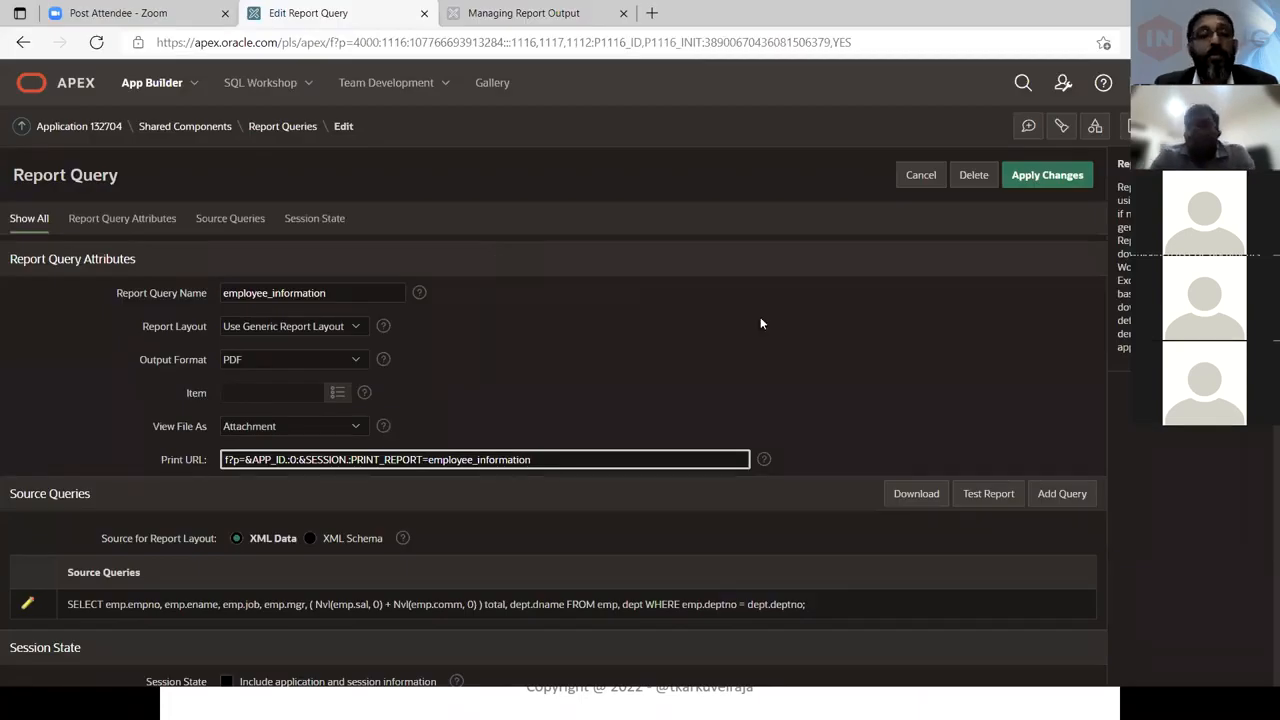
Test the report, open the downloaded employee_information PDF, and return to the report query page
click(988, 498)
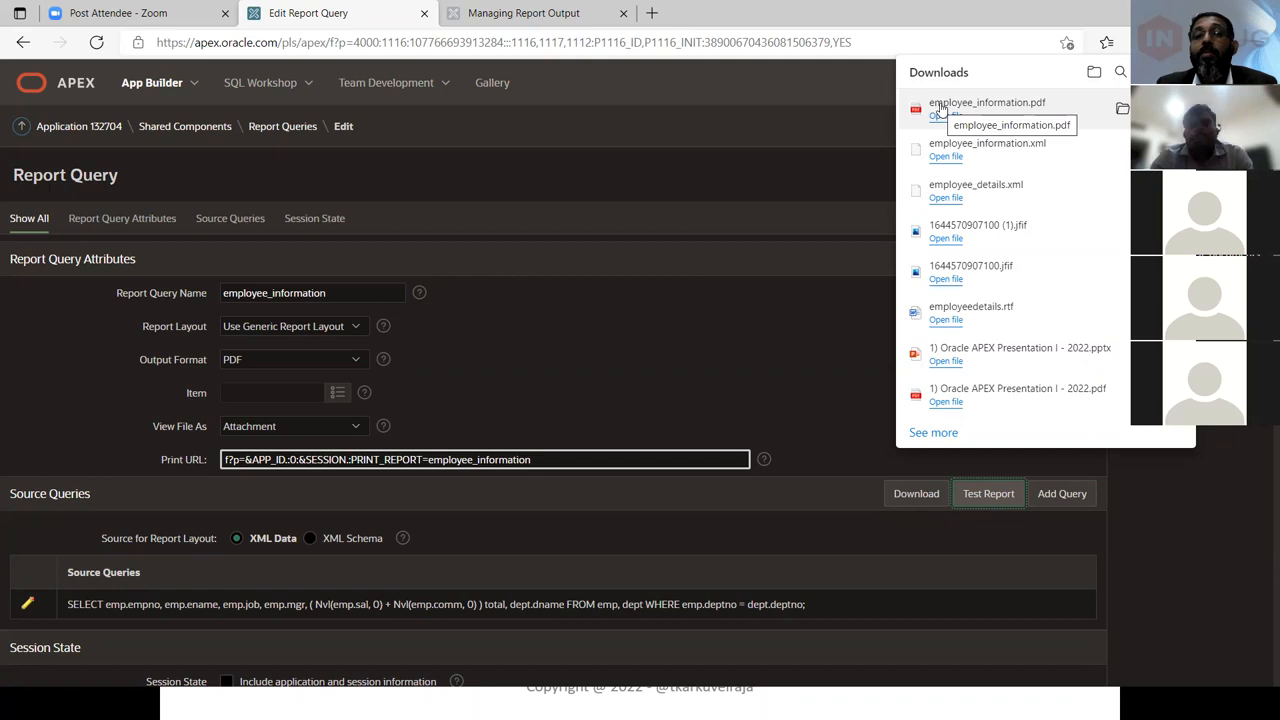
click(940, 117)
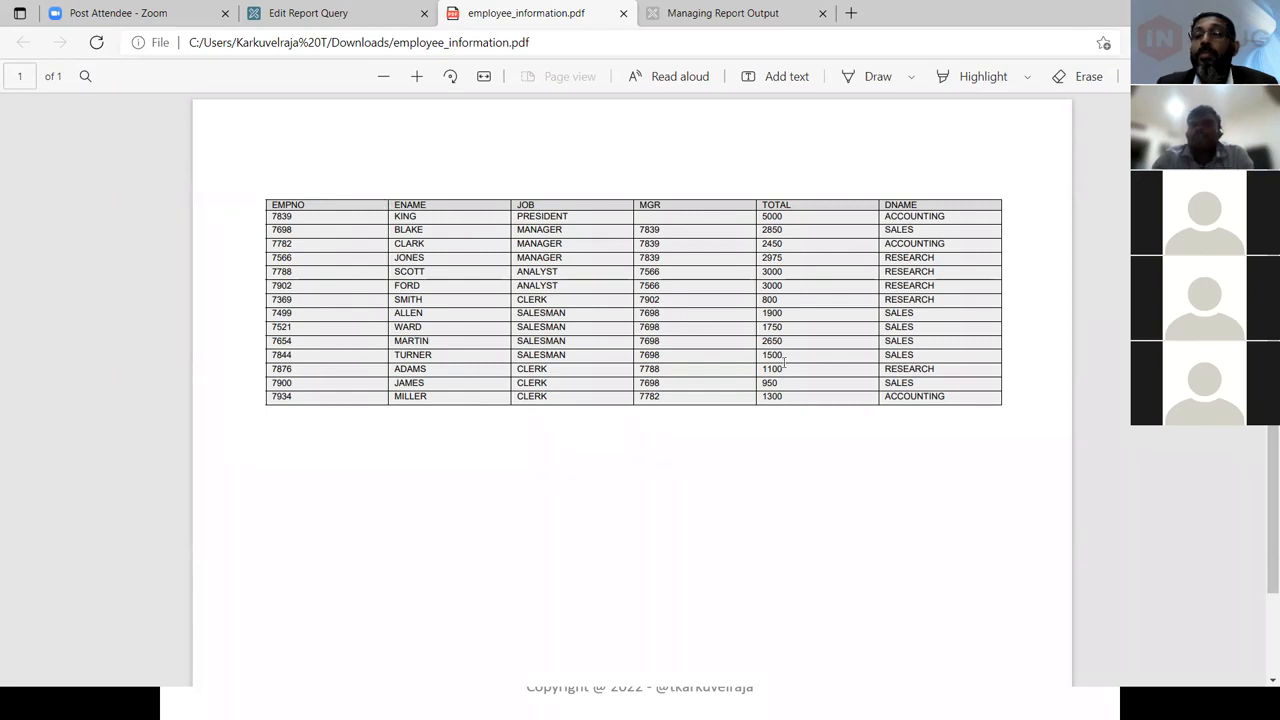
click(306, 14)
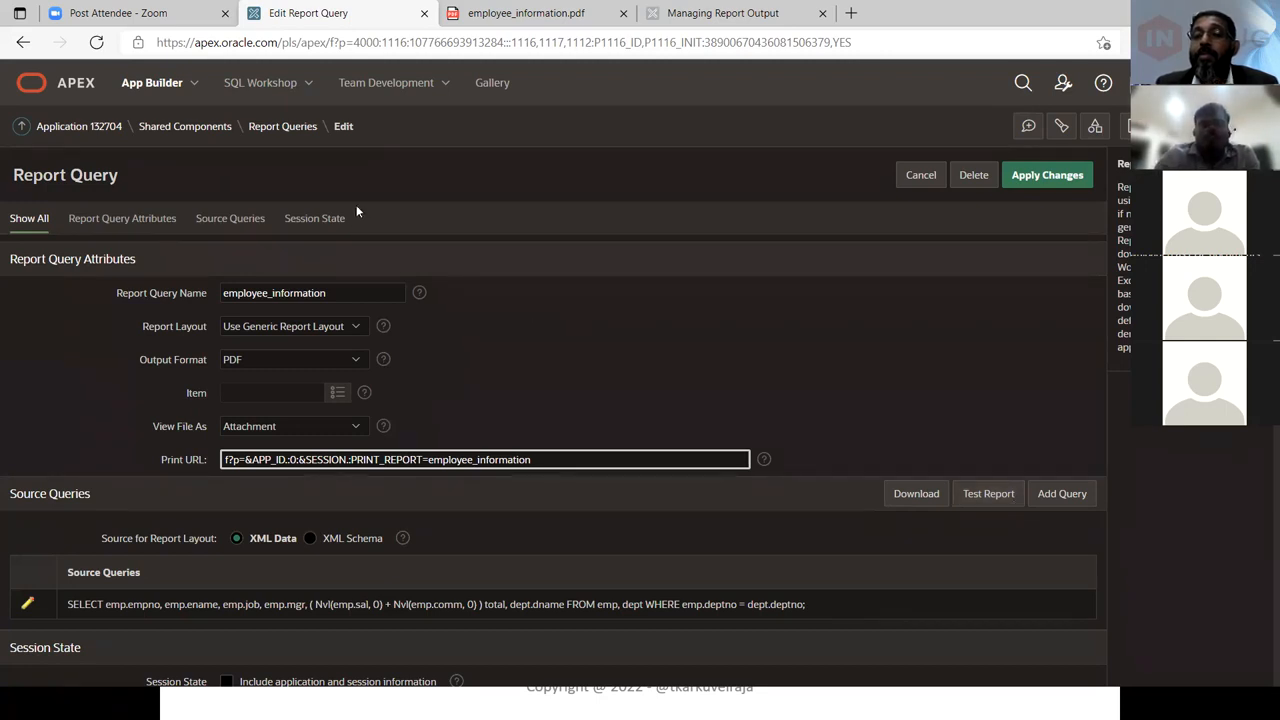
Review the report layout options, keeping the generic layout, and select the print URL
click(260, 330)
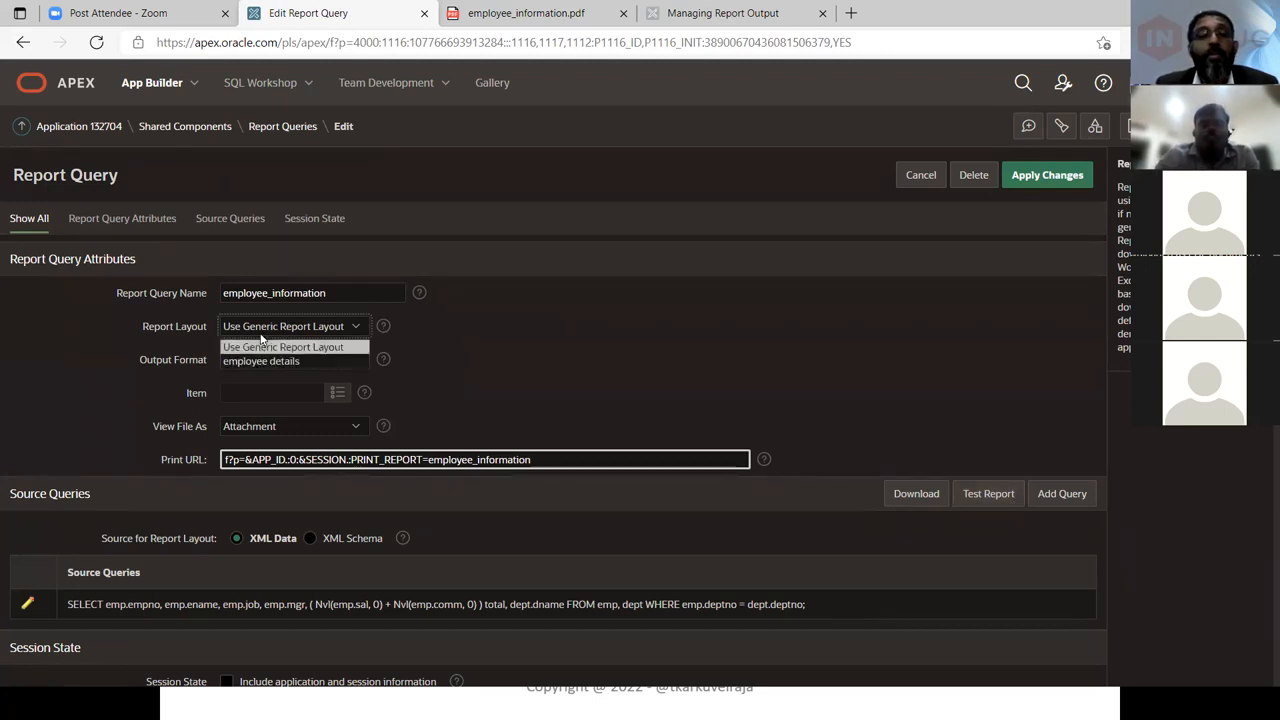
click(465, 341)
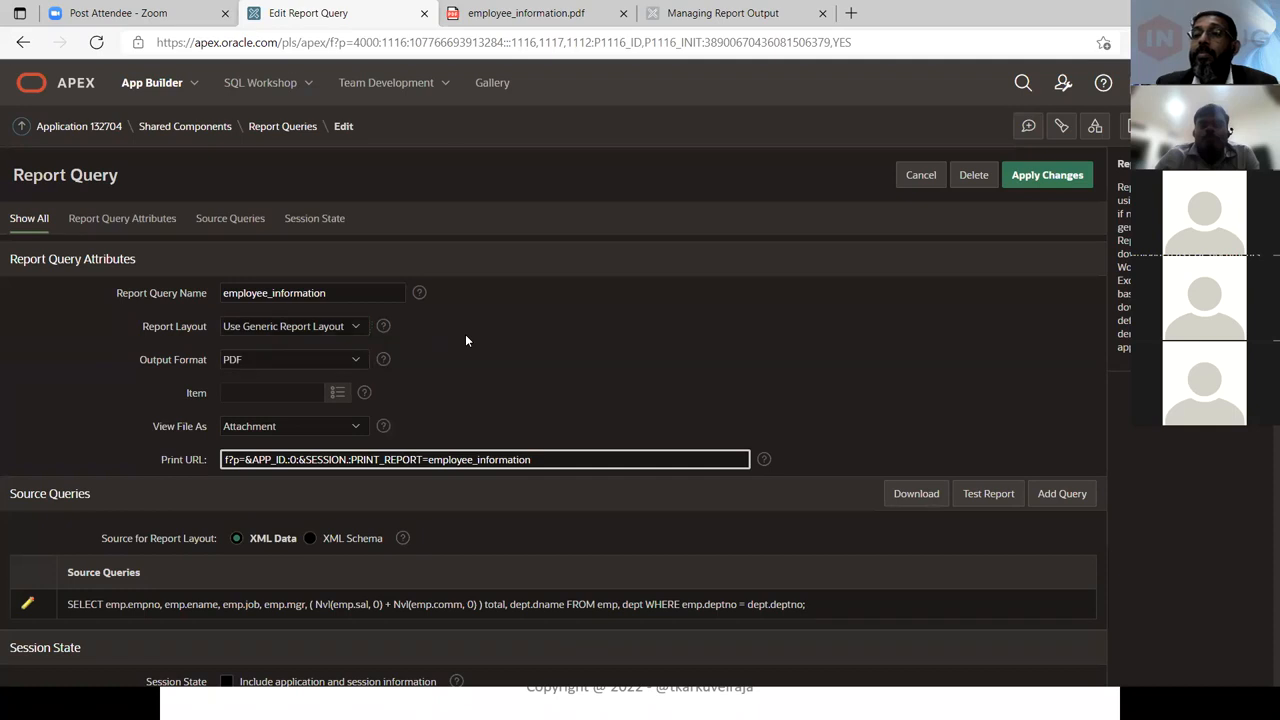
triple_click(577, 460)
key(Home)
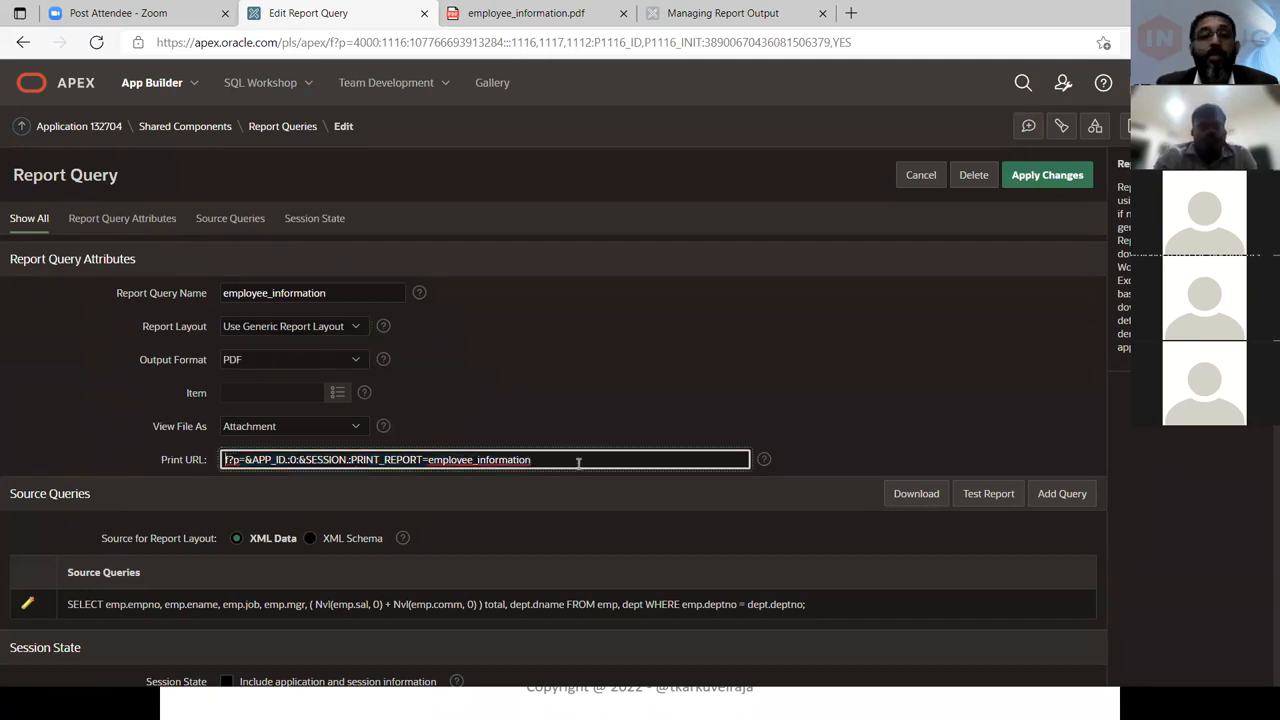
triple_click(577, 460)
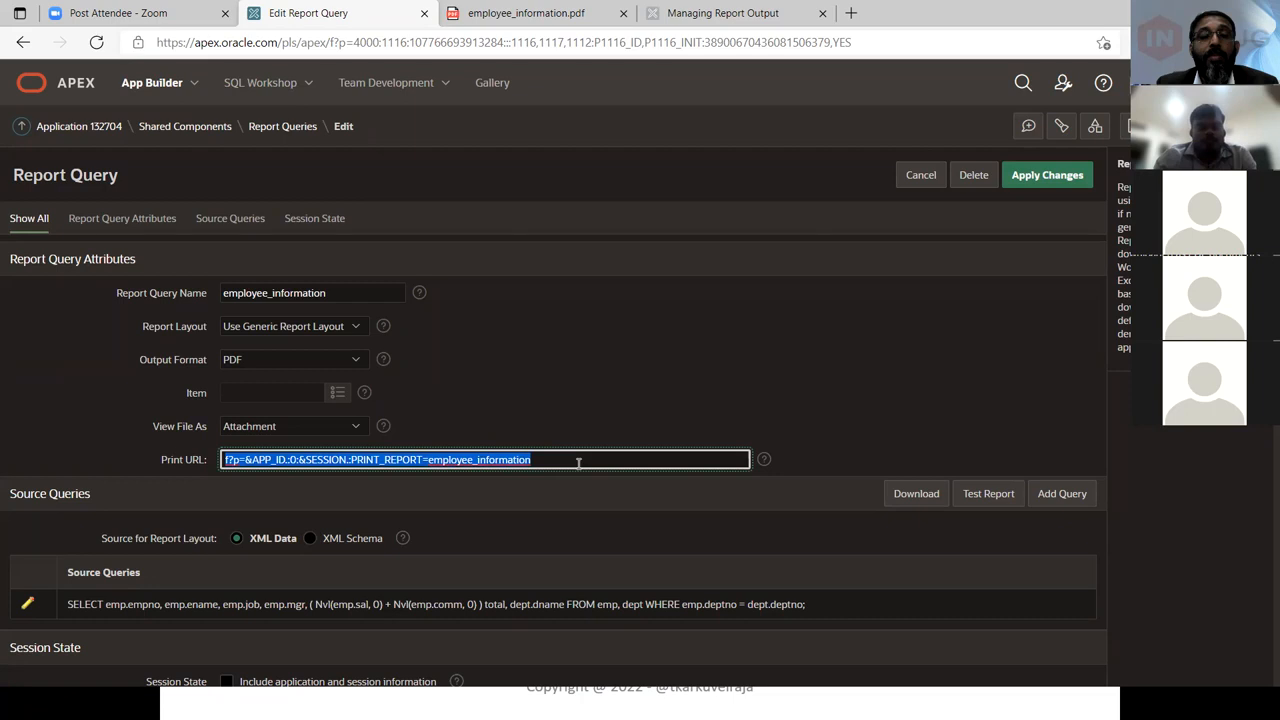
key(alt+Tab)
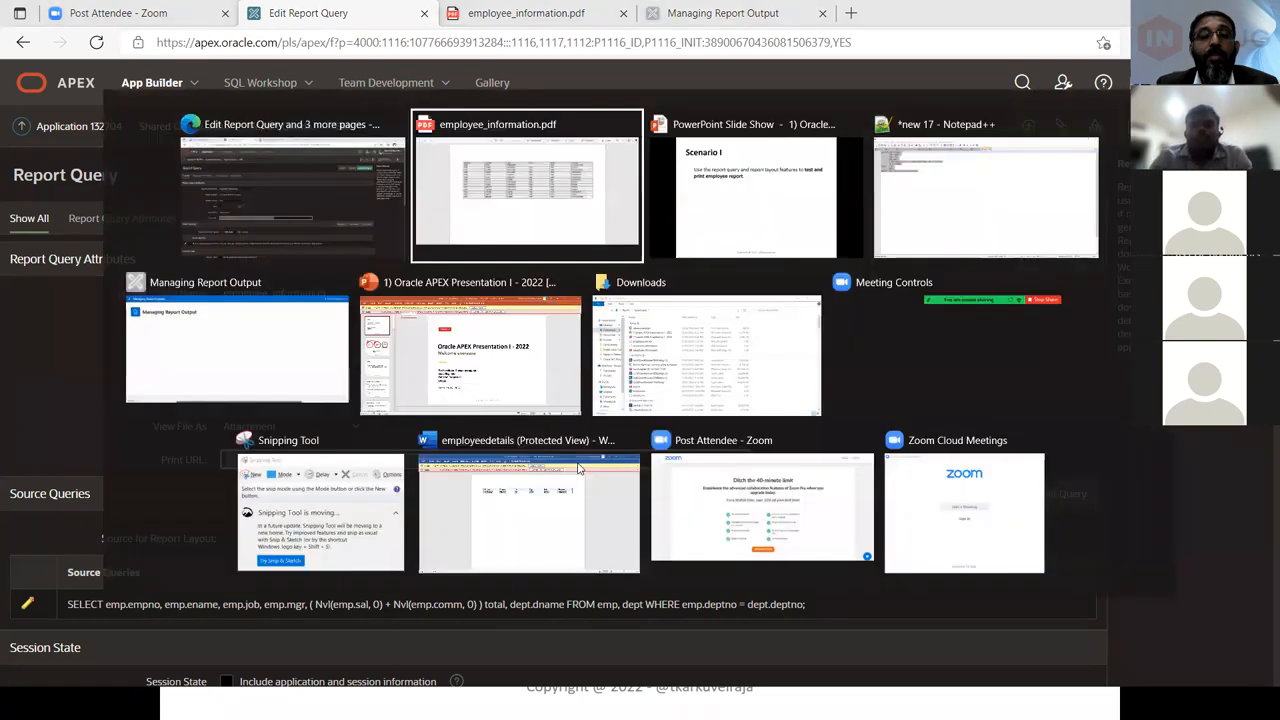
key(Right)
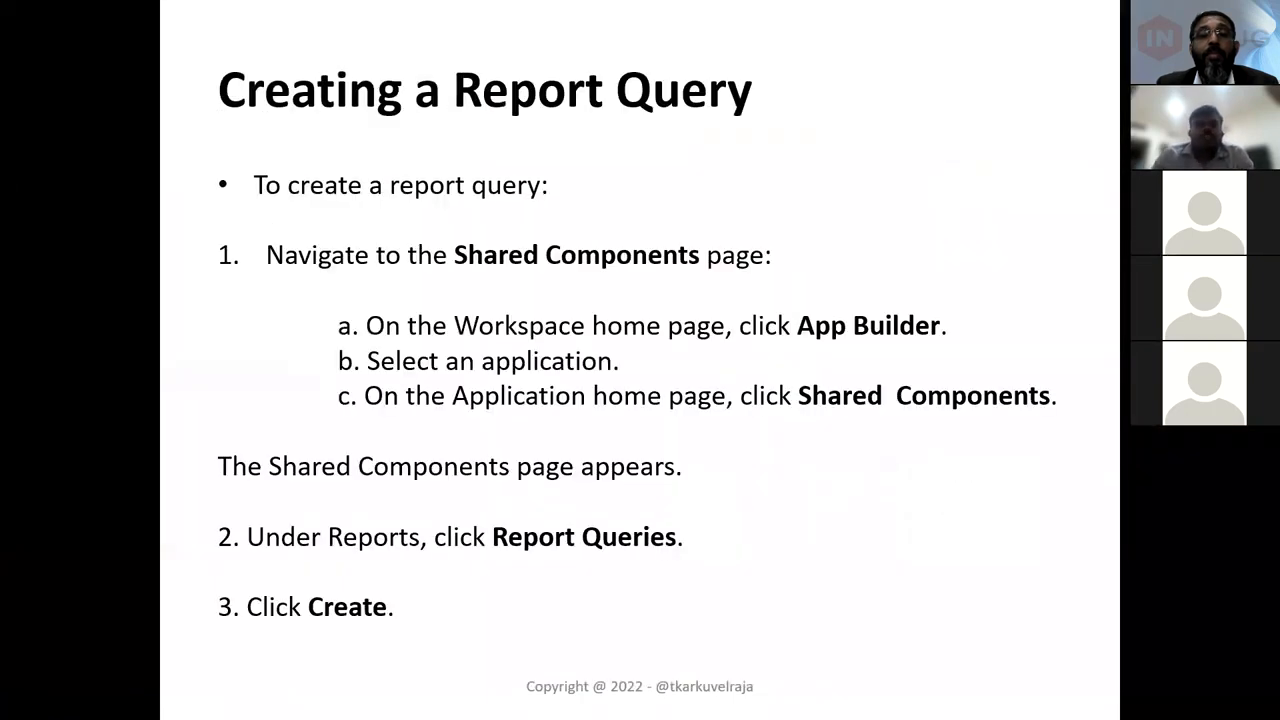
key(Right)
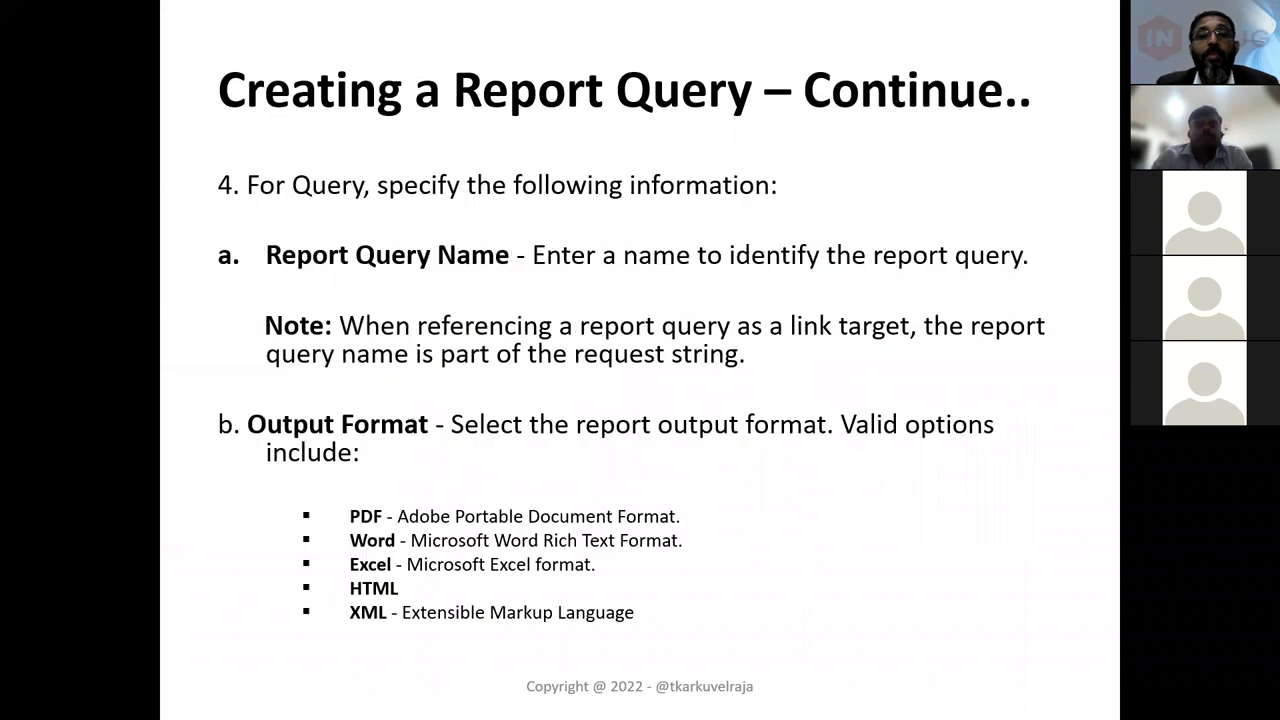
key(Right)
key(Right)
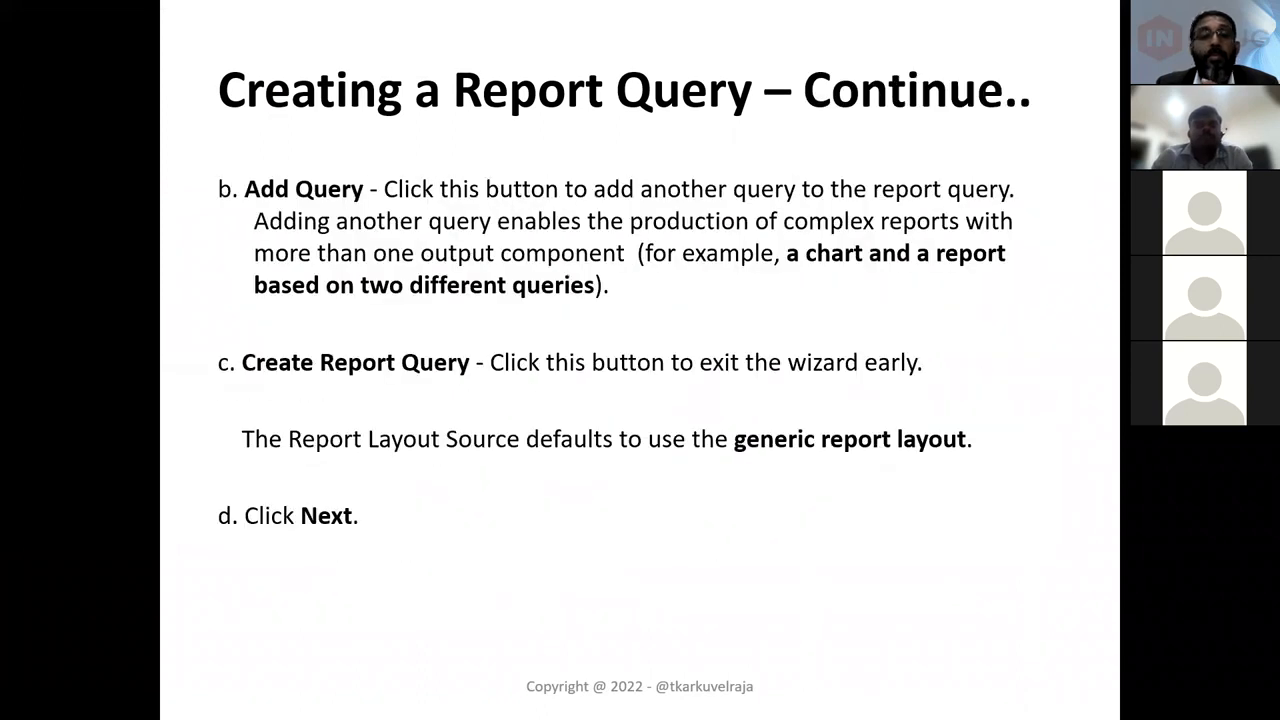